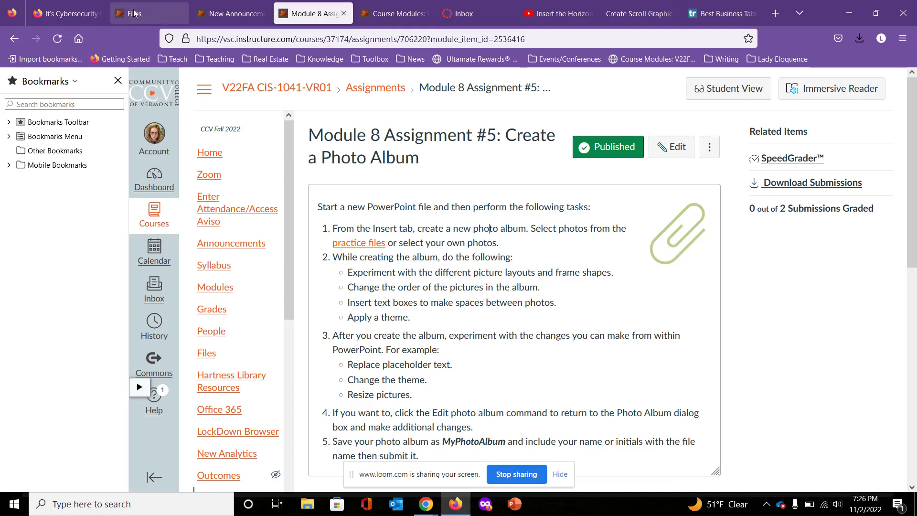
- Open the practice files link in a new browser tab and scroll through it
{"action": "right_click", "coordinate": [373, 248]}
{"action": "left_click", "coordinate": [414, 257]}
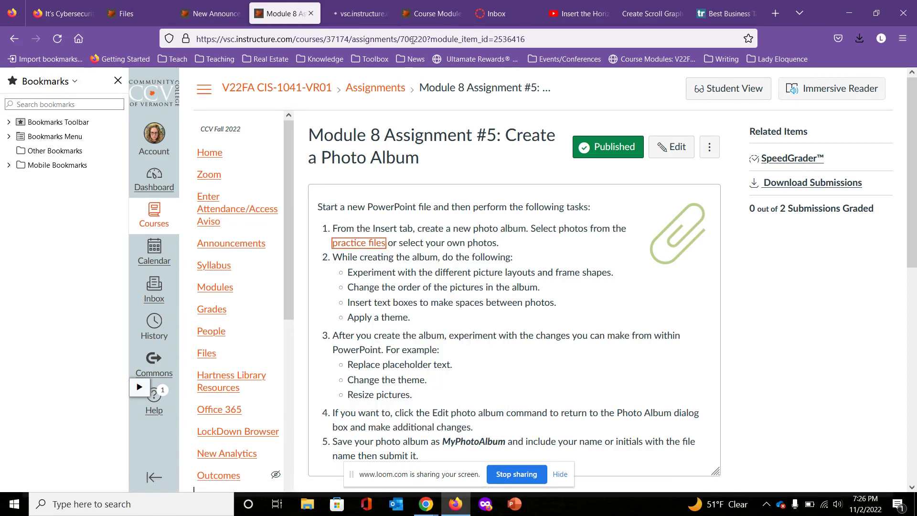
{"action": "left_click", "coordinate": [363, 13]}
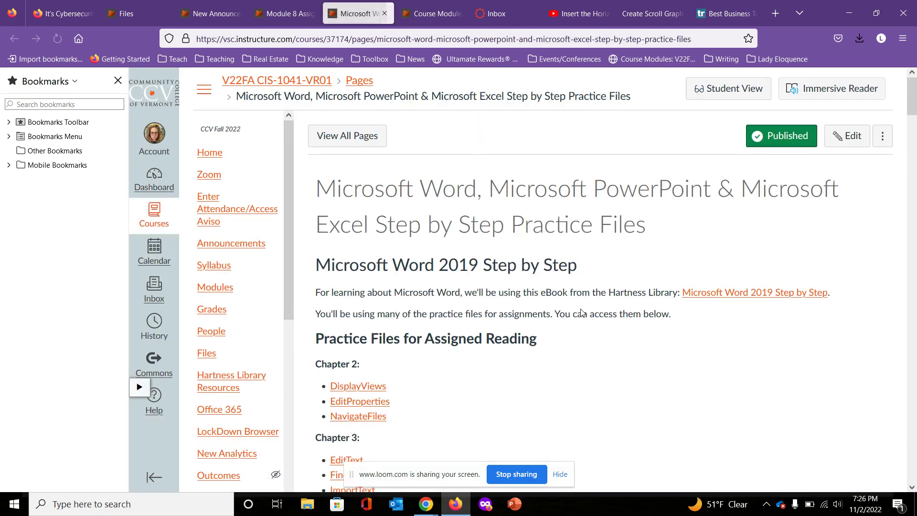
{"action": "scroll", "coordinate": [547, 356], "scroll_direction": "down", "scroll_amount": 6}
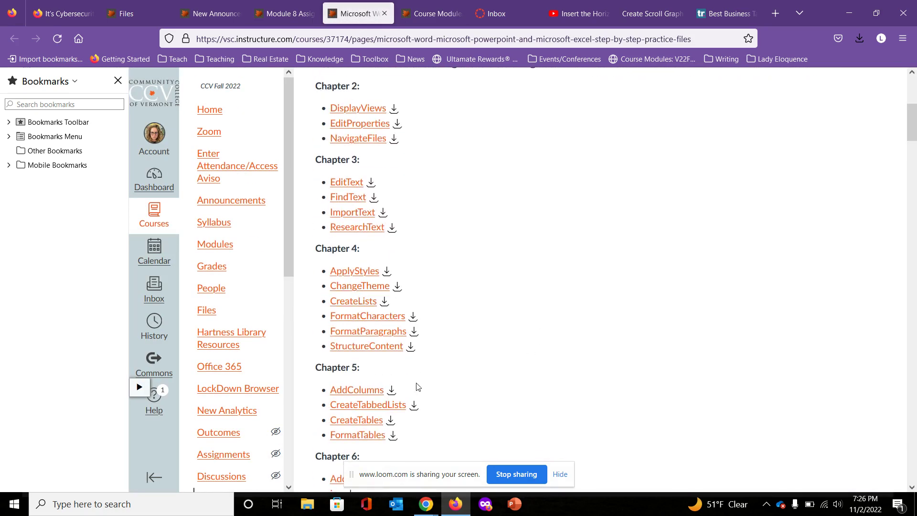
{"action": "scroll", "coordinate": [416, 385], "scroll_direction": "down", "scroll_amount": 5}
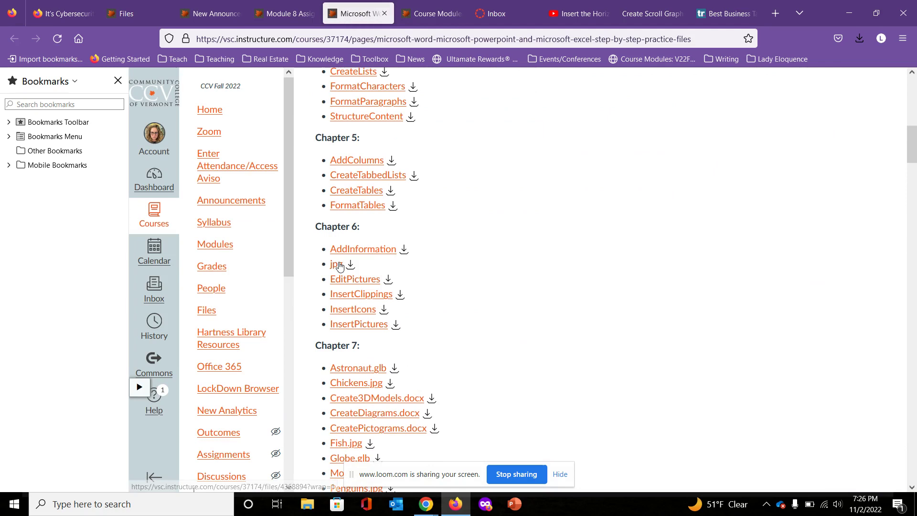
{"action": "scroll", "coordinate": [491, 327], "scroll_direction": "down", "scroll_amount": 2}
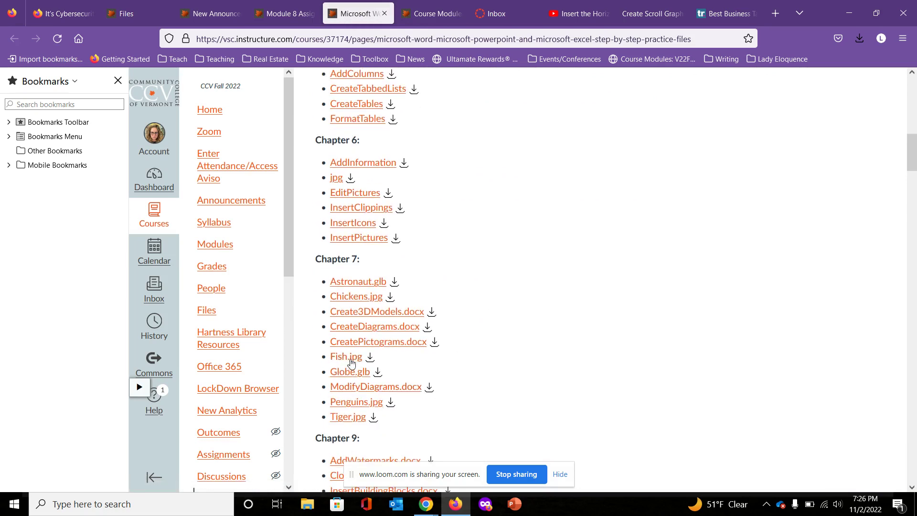
{"action": "scroll", "coordinate": [386, 365], "scroll_direction": "down", "scroll_amount": 3}
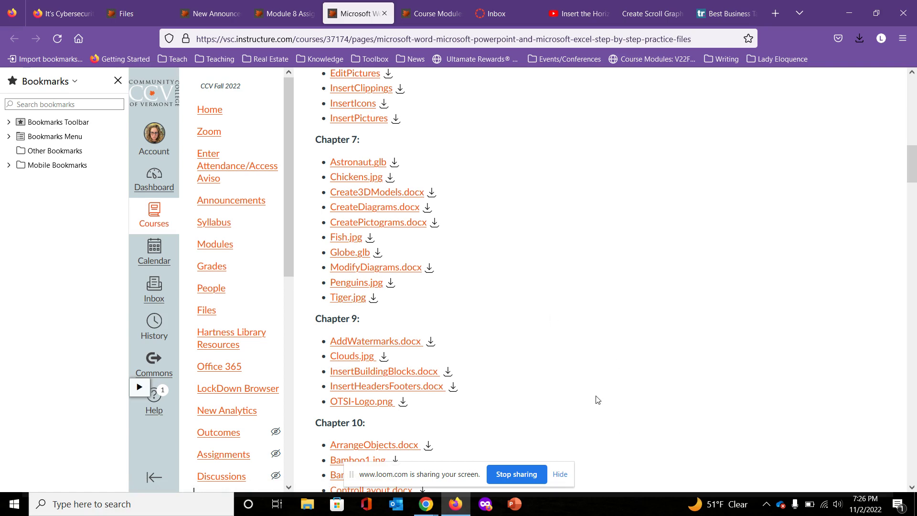
- Review the Module 8 course files list
{"action": "left_click", "coordinate": [144, 9]}
{"action": "scroll", "coordinate": [687, 253], "scroll_direction": "up", "scroll_amount": 10}
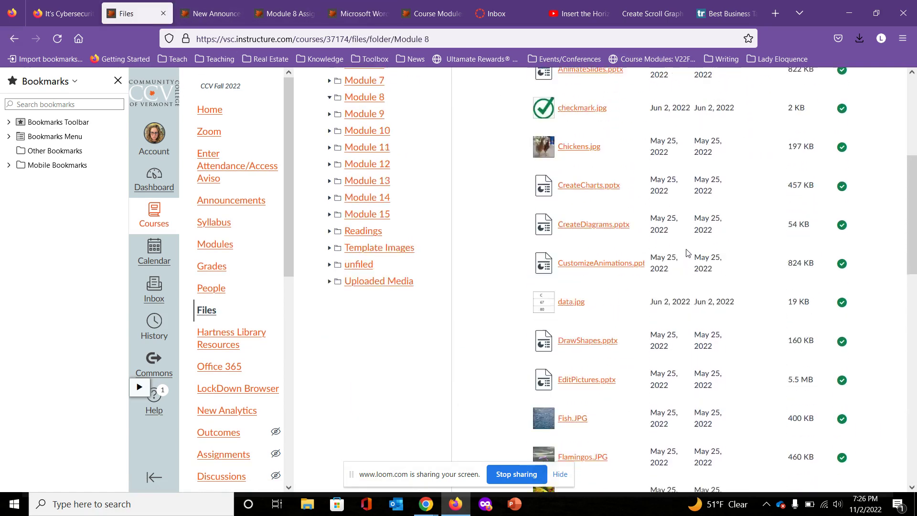
{"action": "scroll", "coordinate": [687, 253], "scroll_direction": "down", "scroll_amount": 6}
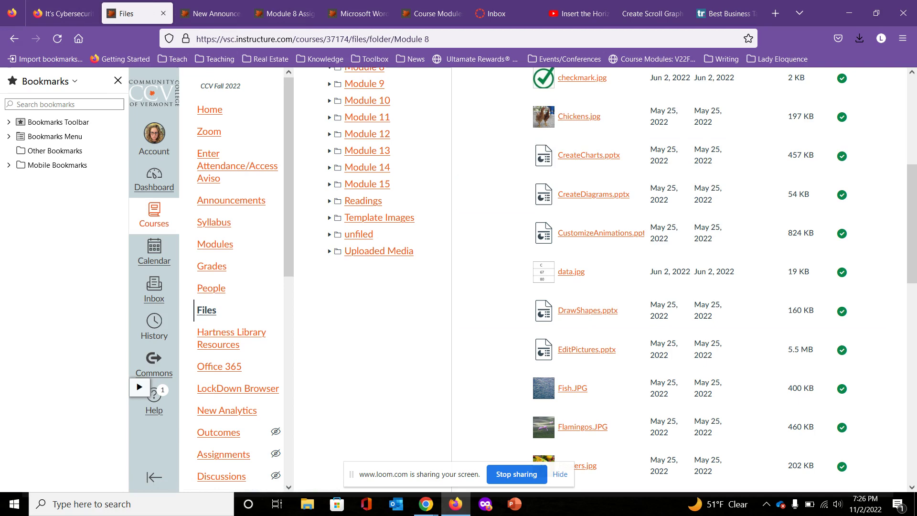
- Return to the Module 8 assignment instructions and launch PowerPoint from the taskbar
{"action": "left_click", "coordinate": [279, 17]}
{"action": "scroll", "coordinate": [466, 404], "scroll_direction": "down", "scroll_amount": 3}
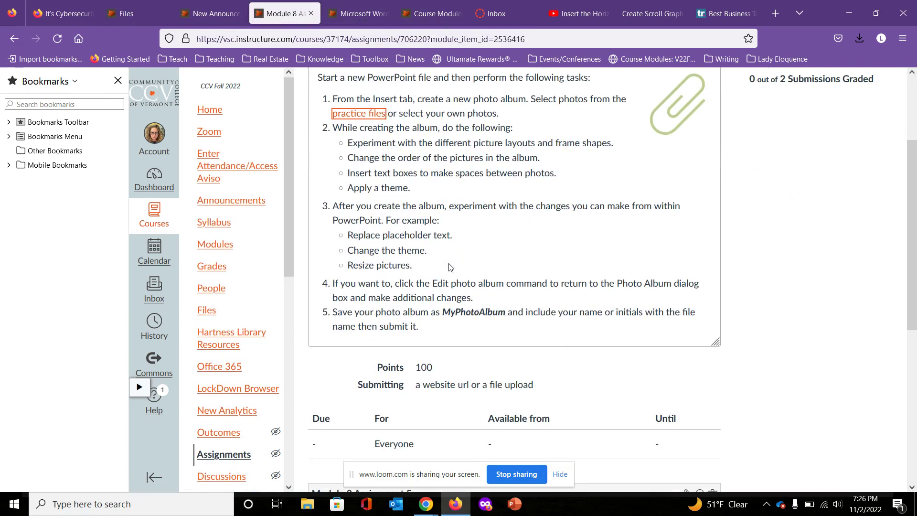
{"action": "left_click", "coordinate": [514, 504]}
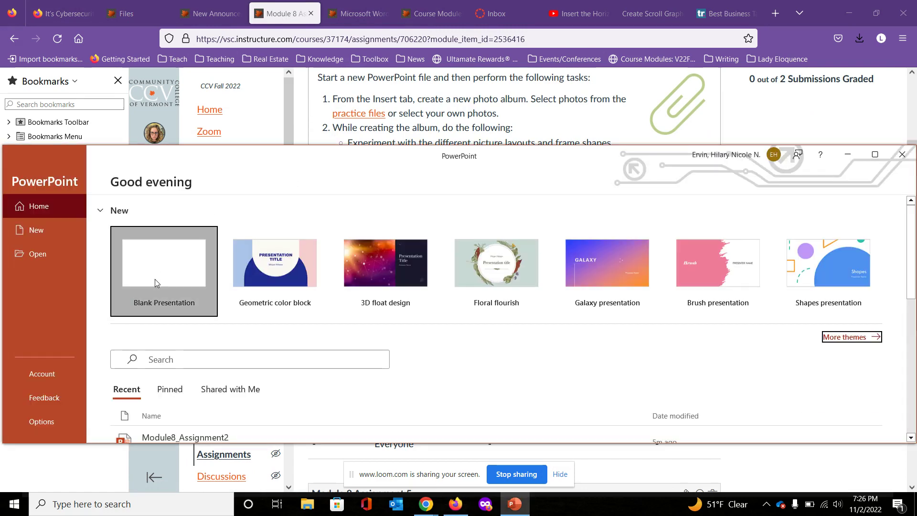
- Start a blank presentation and begin a new photo album
{"action": "left_click", "coordinate": [156, 281]}
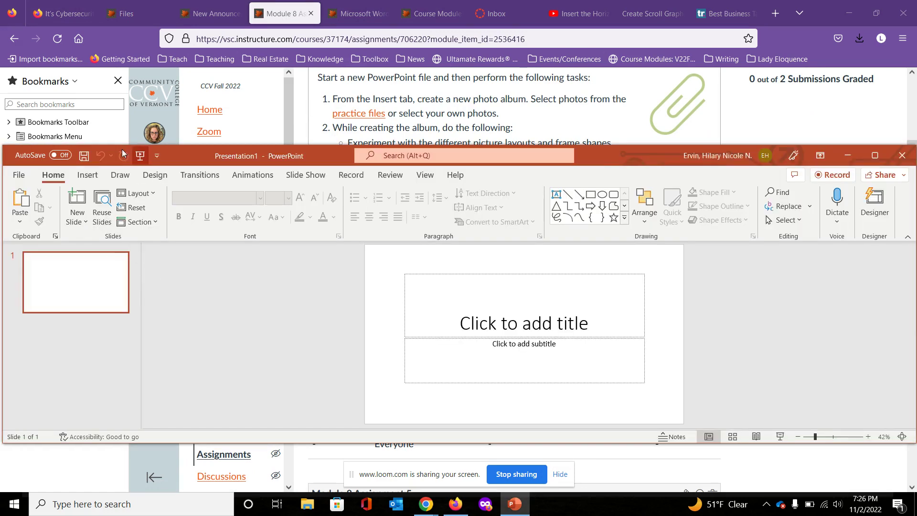
{"action": "left_click", "coordinate": [86, 176]}
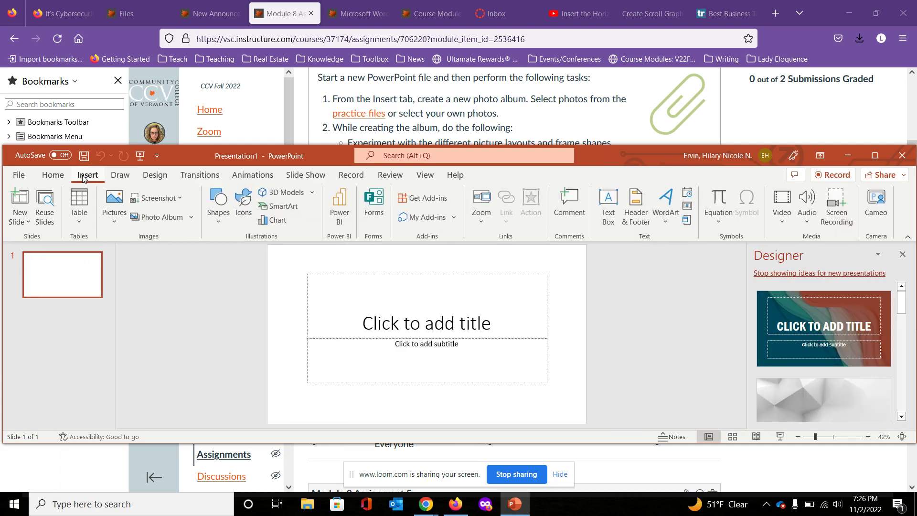
{"action": "left_click", "coordinate": [196, 220]}
{"action": "left_click", "coordinate": [187, 232]}
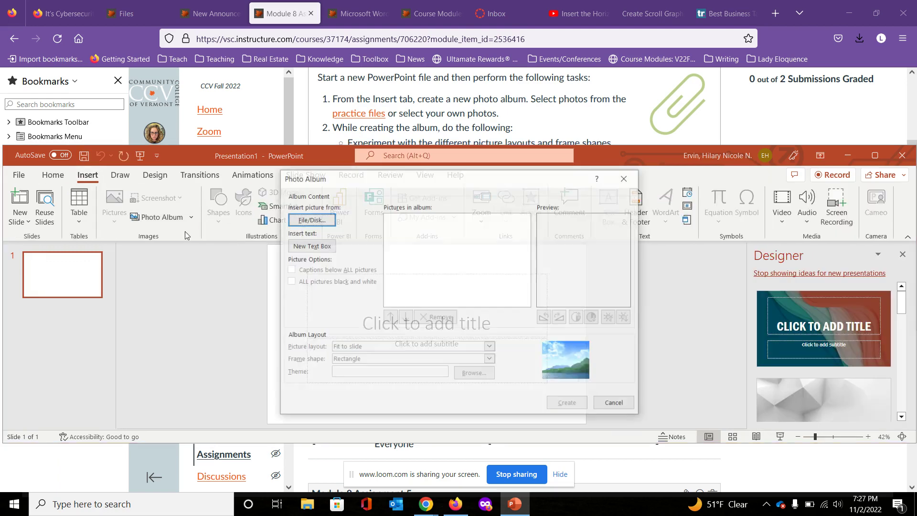
- Add the Tiger01, Penguins01, Fish and Flamingos photos from Downloads to the album
{"action": "left_click", "coordinate": [308, 220]}
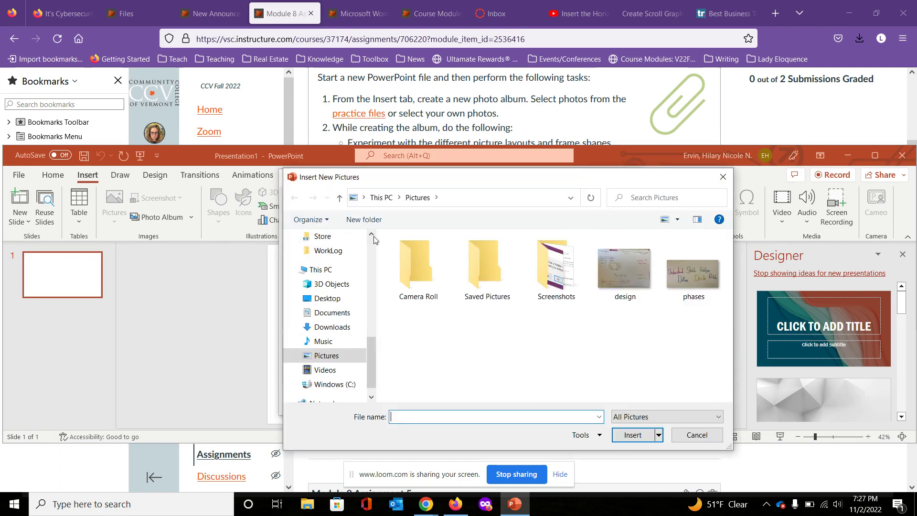
{"action": "scroll", "coordinate": [327, 256], "scroll_direction": "up", "scroll_amount": 5}
{"action": "scroll", "coordinate": [327, 257], "scroll_direction": "up", "scroll_amount": 4}
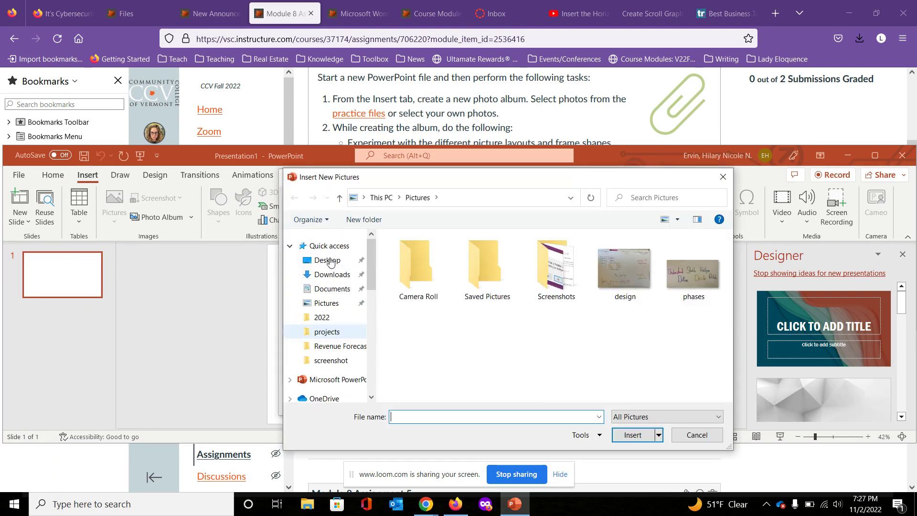
{"action": "left_click", "coordinate": [336, 275]}
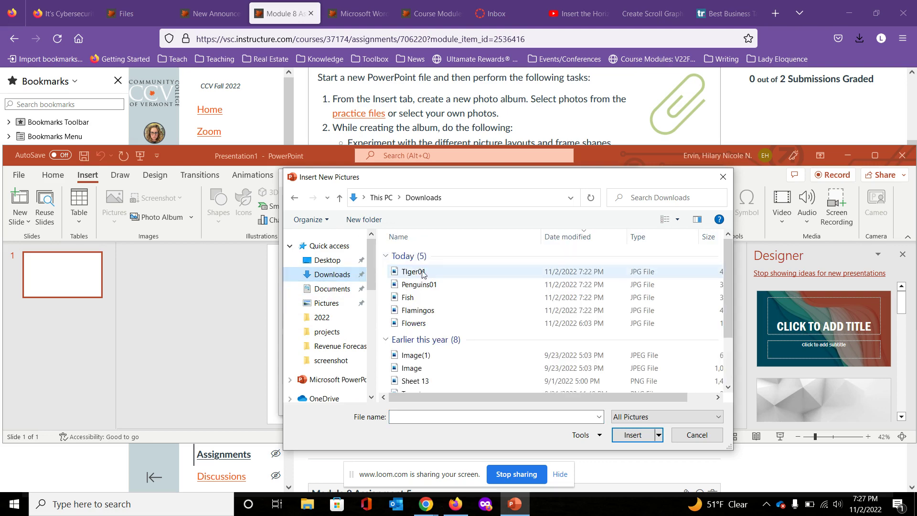
{"action": "left_click", "coordinate": [419, 277]}
{"action": "key", "text": "Down"}
{"action": "key", "text": "Down"}
{"action": "key", "text": "Down"}
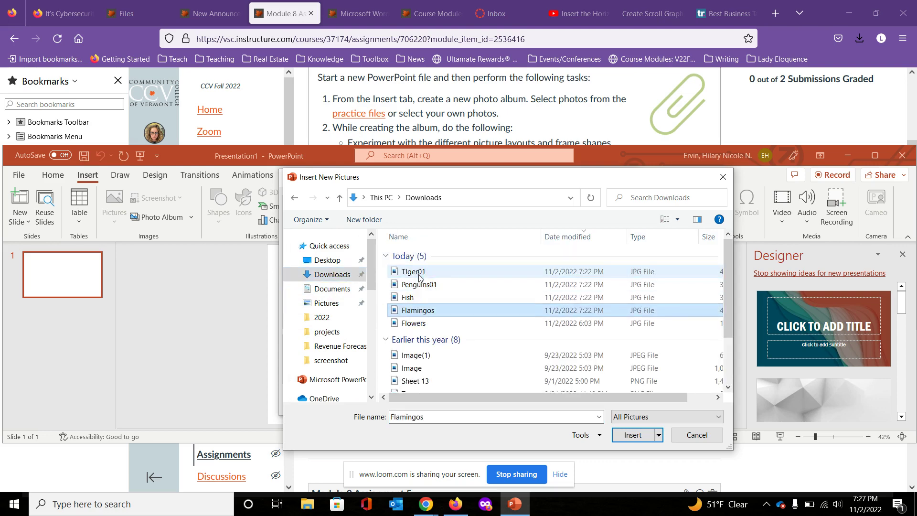
{"action": "key", "text": "shift+Up"}
{"action": "key", "text": "shift+Up"}
{"action": "key", "text": "shift+Up"}
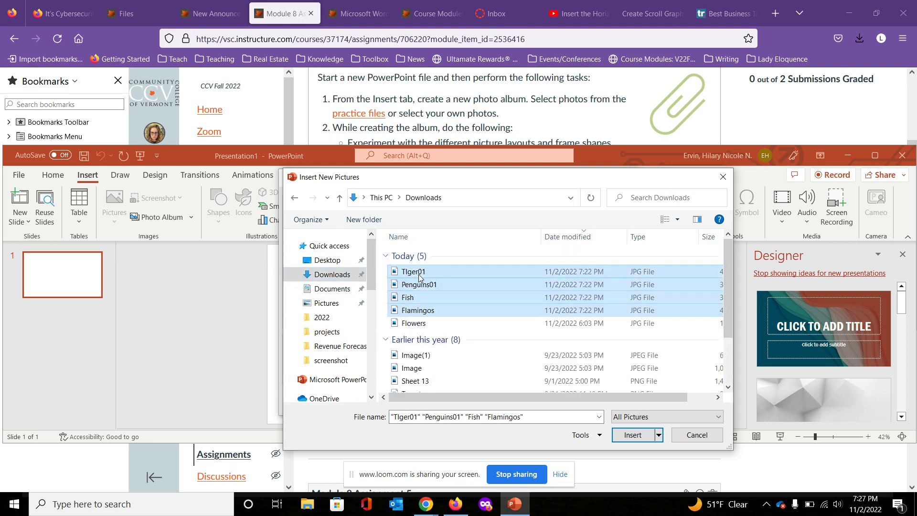
{"action": "left_click", "coordinate": [633, 435]}
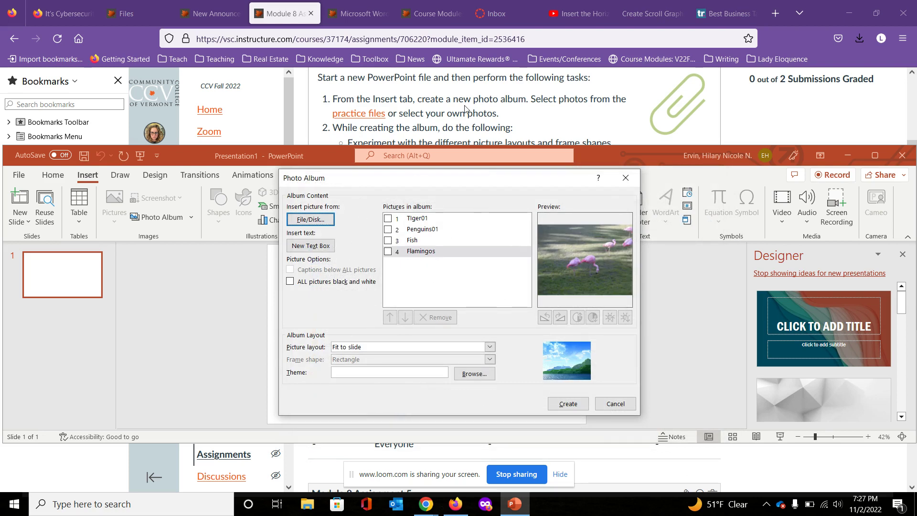
- Set the album's picture layout to 2 pictures with Center Shadow Rectangle frames
{"action": "scroll", "coordinate": [465, 109], "scroll_direction": "down", "scroll_amount": 2}
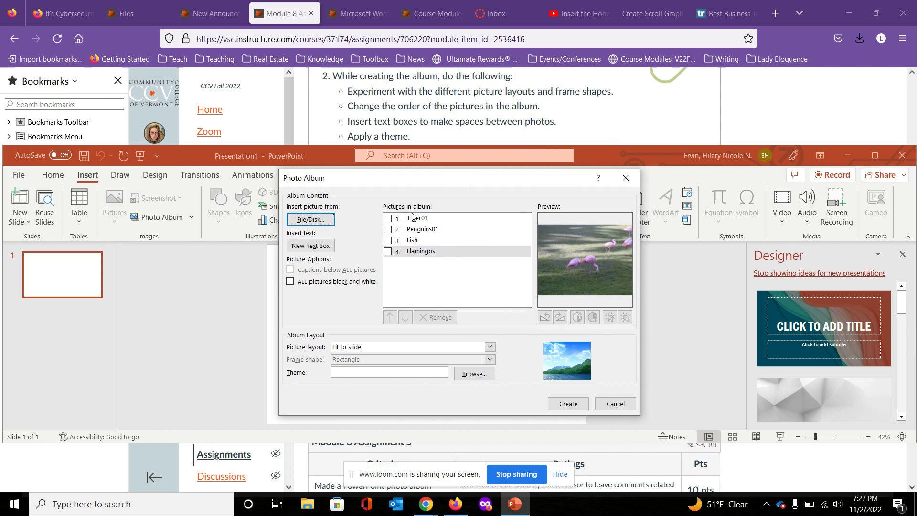
{"action": "left_click", "coordinate": [388, 219]}
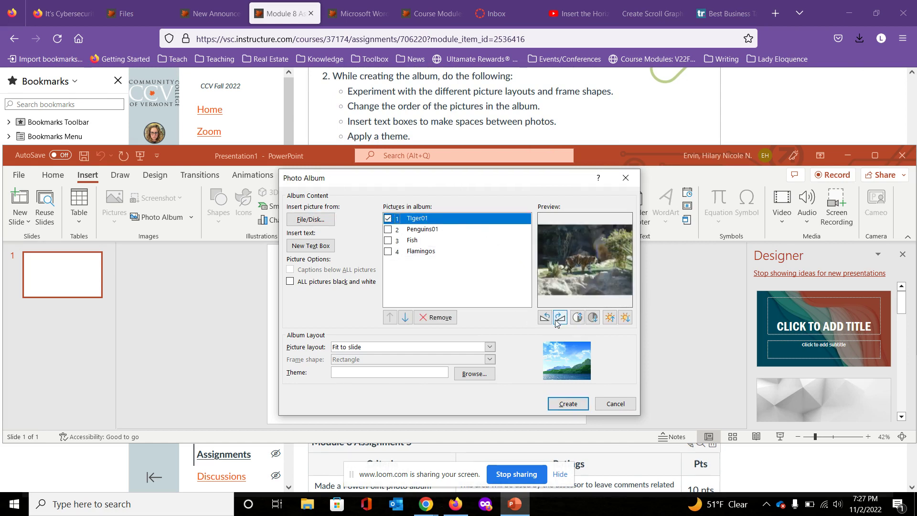
{"action": "left_click", "coordinate": [491, 348]}
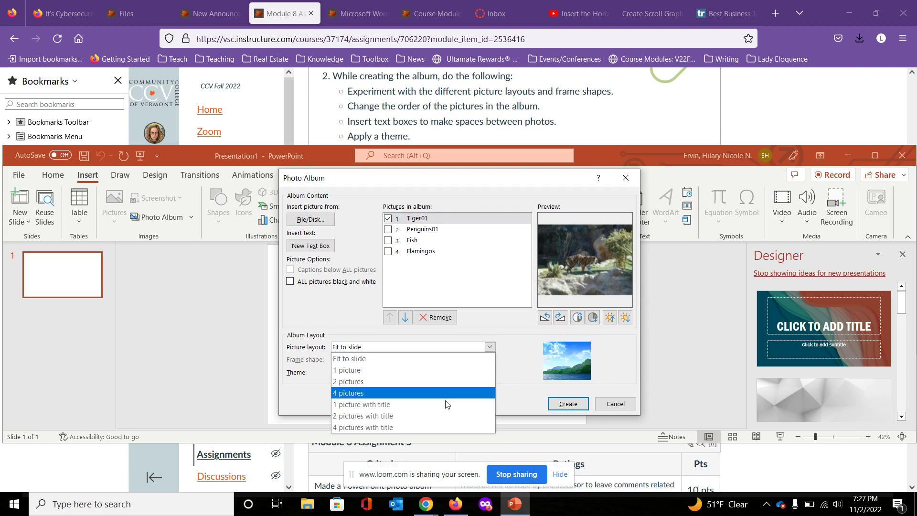
{"action": "left_click", "coordinate": [428, 381]}
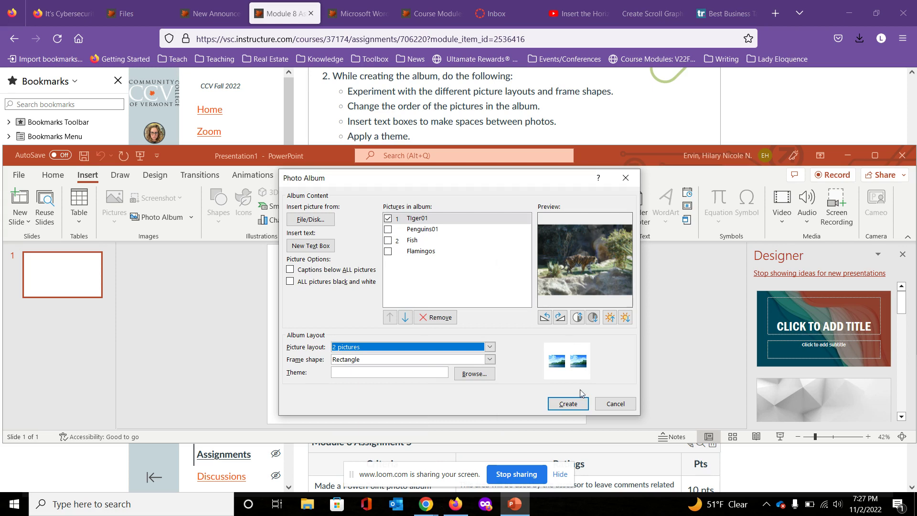
{"action": "left_click", "coordinate": [493, 362]}
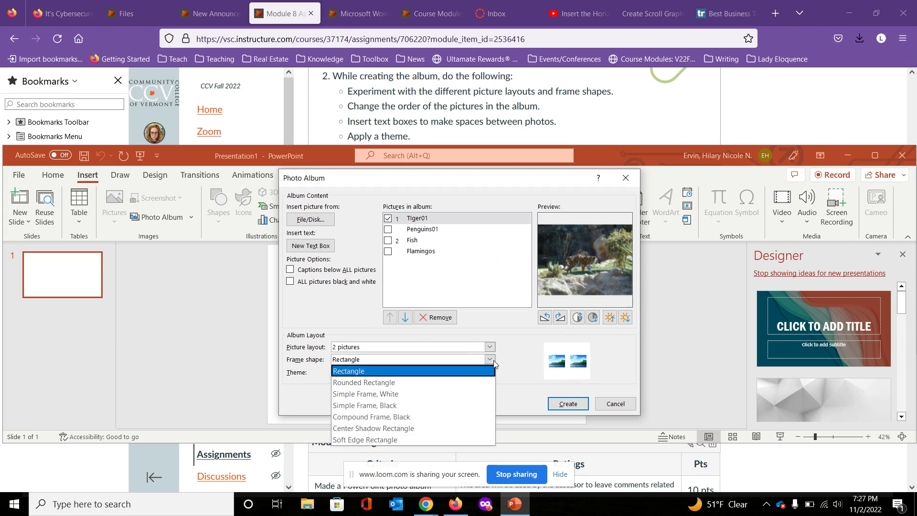
{"action": "left_click", "coordinate": [421, 406]}
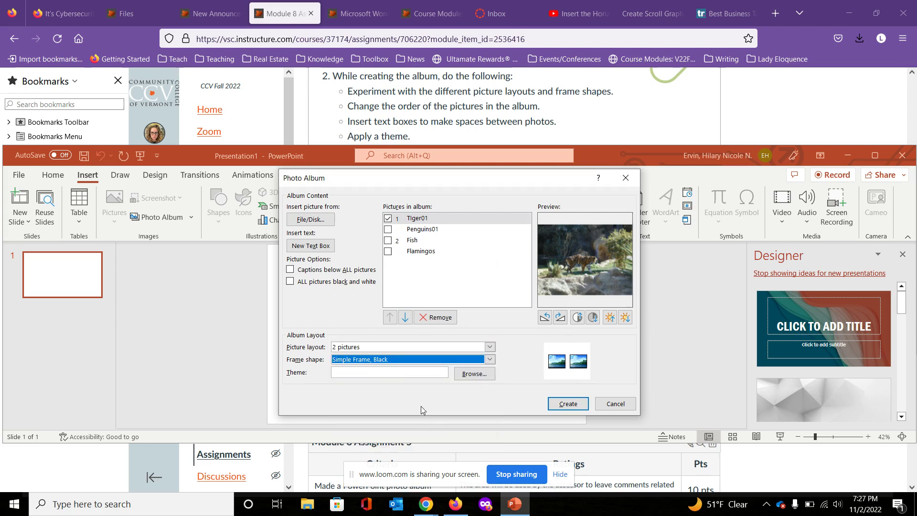
{"action": "left_click", "coordinate": [388, 219]}
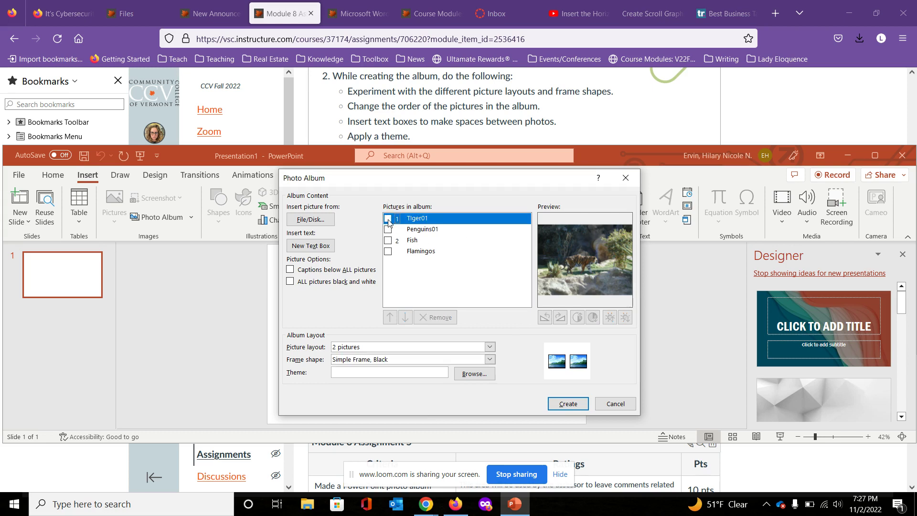
{"action": "left_click", "coordinate": [388, 240]}
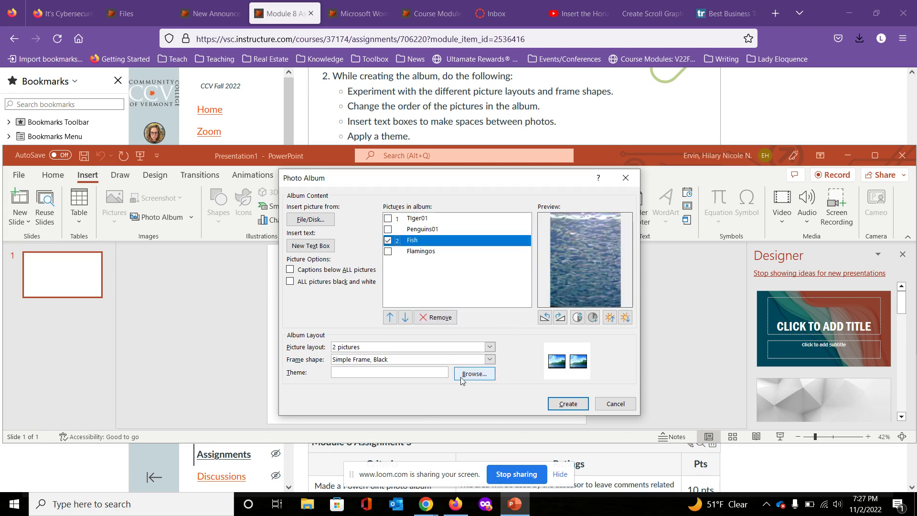
{"action": "left_click", "coordinate": [491, 361]}
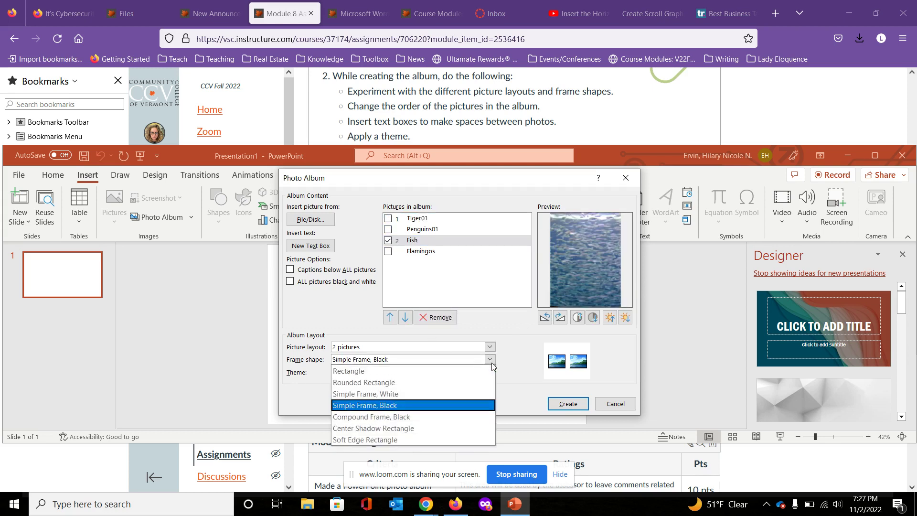
{"action": "left_click", "coordinate": [433, 428]}
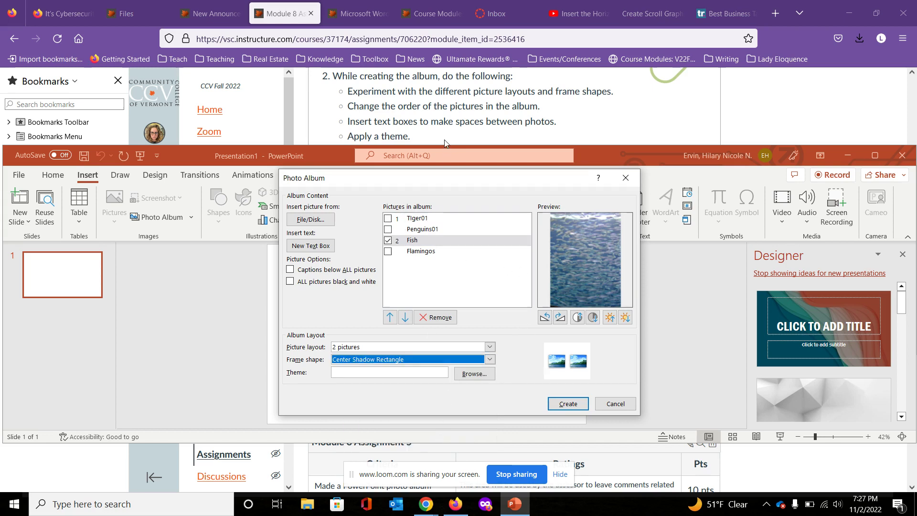
- Insert a text box after each of the tiger, penguin, fish and flamingo photos
{"action": "left_click", "coordinate": [418, 220]}
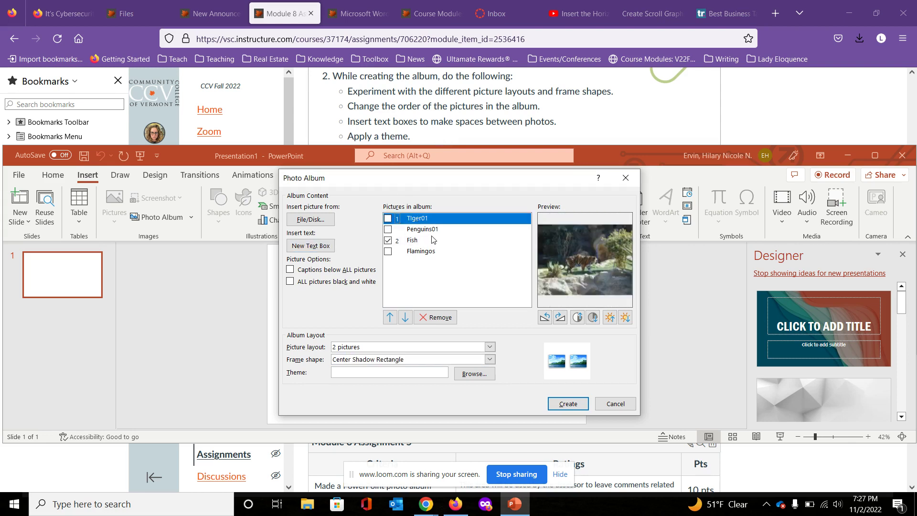
{"action": "left_click", "coordinate": [388, 241]}
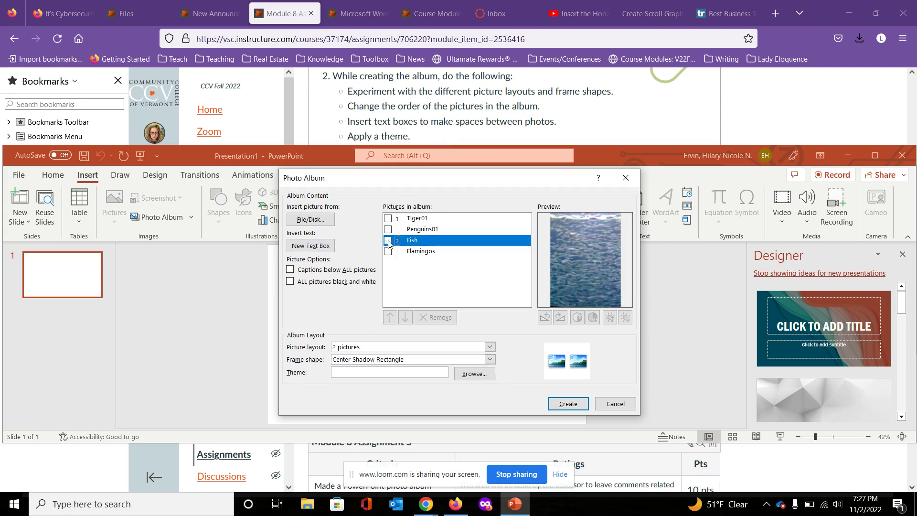
{"action": "left_click", "coordinate": [425, 217]}
{"action": "left_click", "coordinate": [311, 247]}
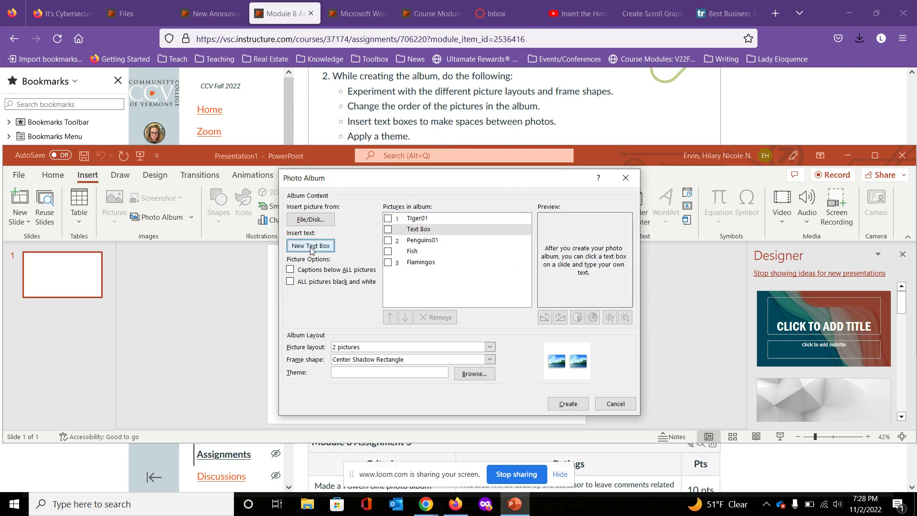
{"action": "left_click", "coordinate": [410, 241]}
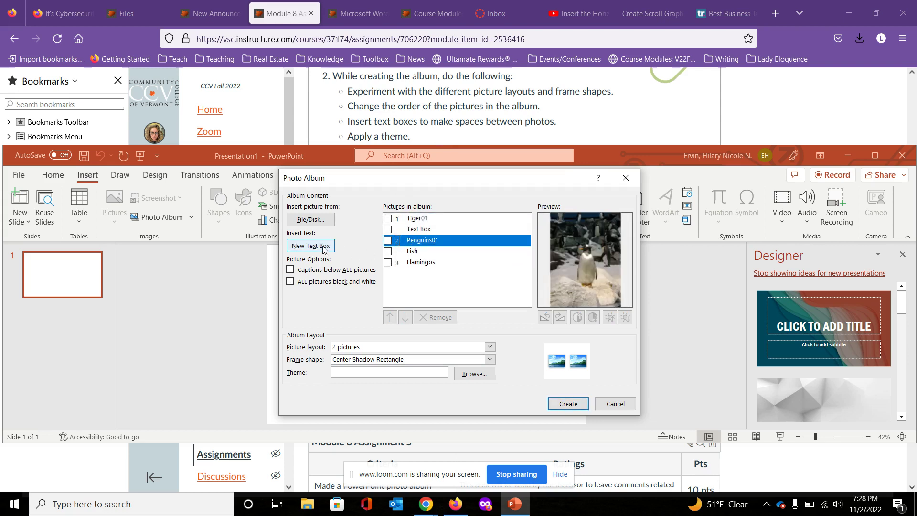
{"action": "left_click", "coordinate": [323, 247]}
{"action": "left_click", "coordinate": [413, 263]}
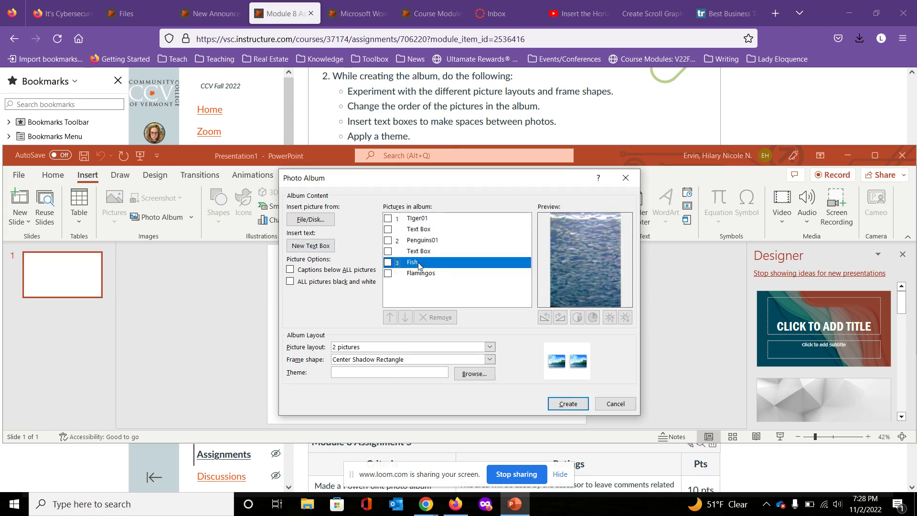
{"action": "left_click", "coordinate": [325, 247]}
{"action": "left_click", "coordinate": [424, 286]}
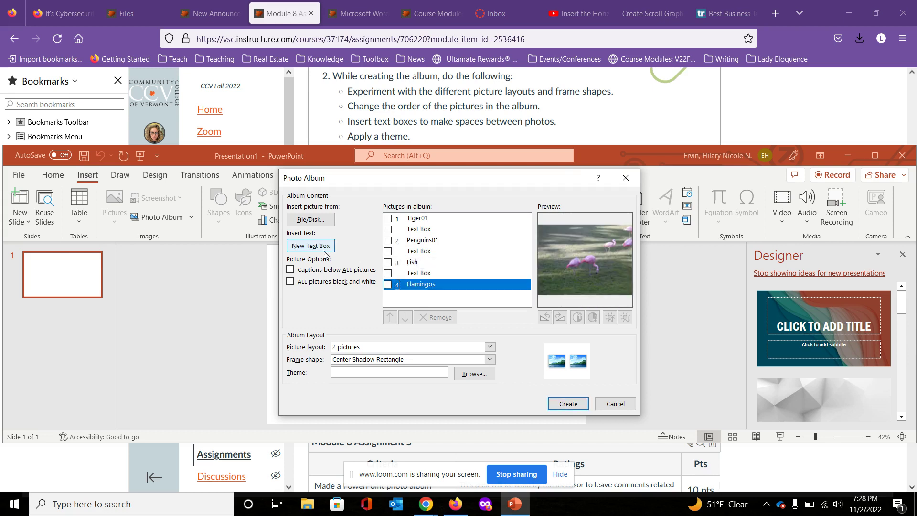
{"action": "left_click", "coordinate": [316, 246]}
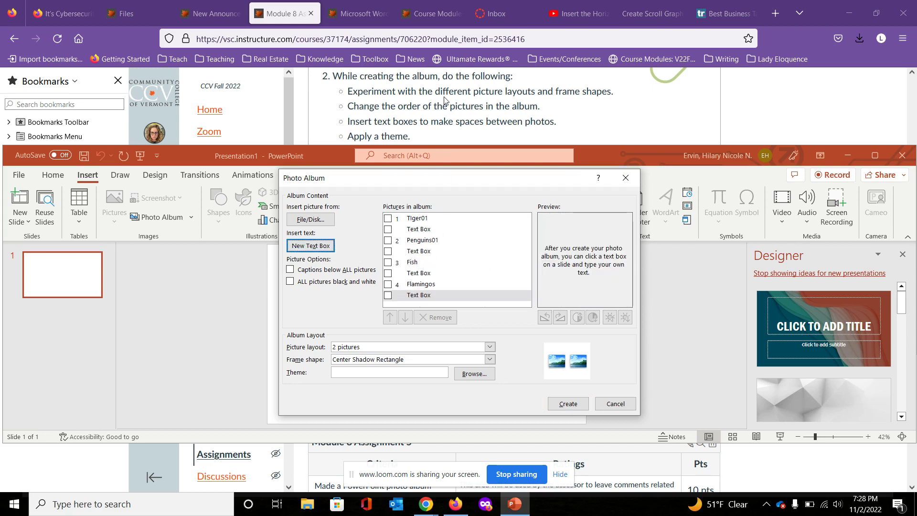
- Apply the Organic theme to the photo album
{"action": "scroll", "coordinate": [444, 100], "scroll_direction": "down", "scroll_amount": 2}
{"action": "left_click", "coordinate": [476, 375]}
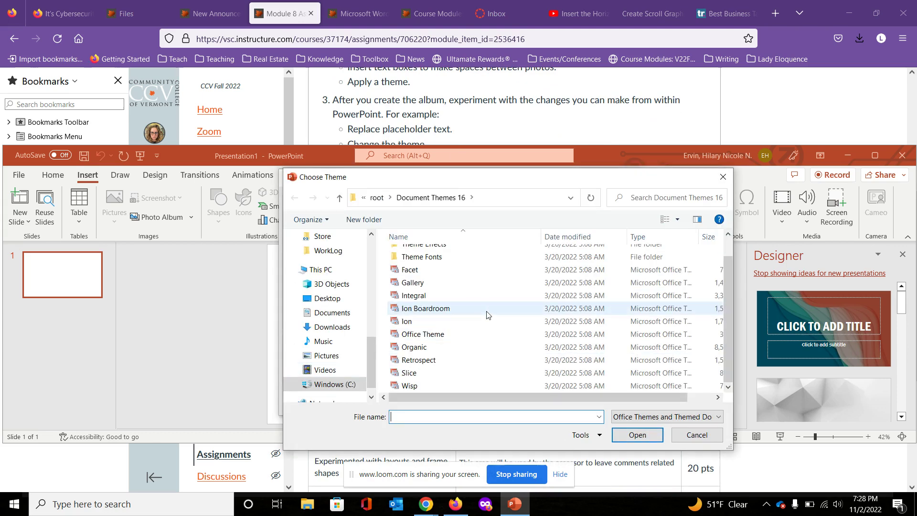
{"action": "scroll", "coordinate": [478, 310], "scroll_direction": "up", "scroll_amount": 2}
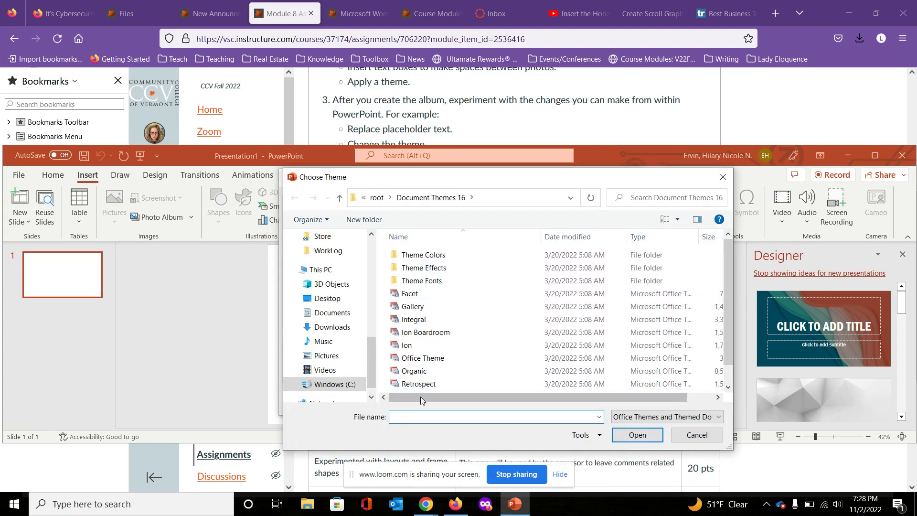
{"action": "left_click", "coordinate": [420, 383]}
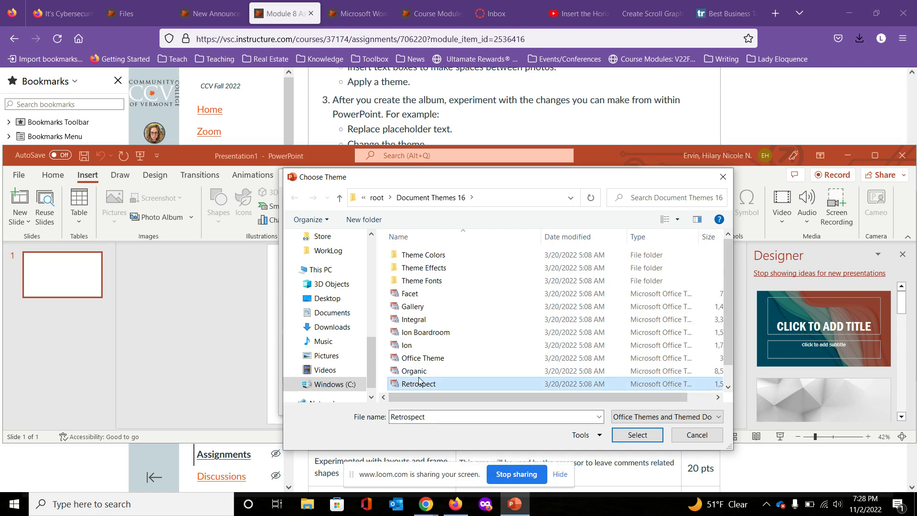
{"action": "left_click", "coordinate": [422, 372]}
{"action": "left_click", "coordinate": [652, 437]}
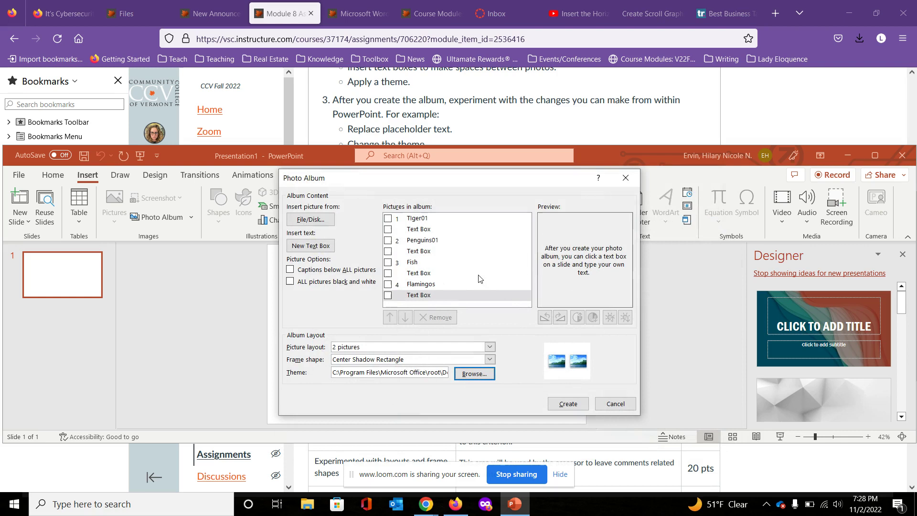
- Raise the Flamingos photo's contrast and brightness, then create the album
{"action": "left_click", "coordinate": [423, 284]}
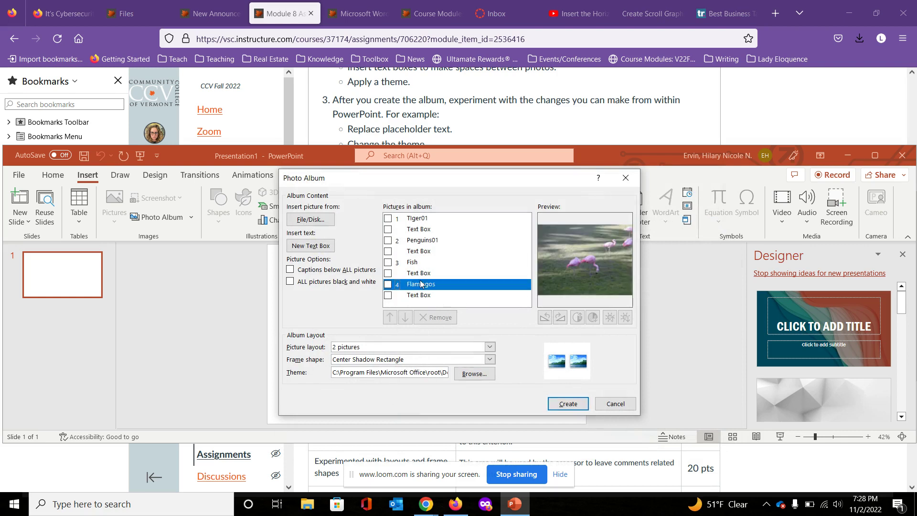
{"action": "left_click", "coordinate": [387, 285]}
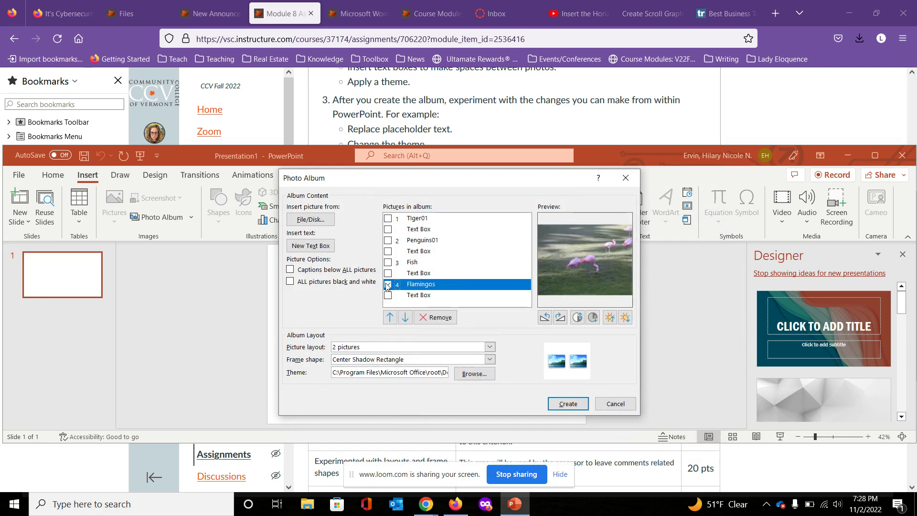
{"action": "left_click", "coordinate": [577, 317]}
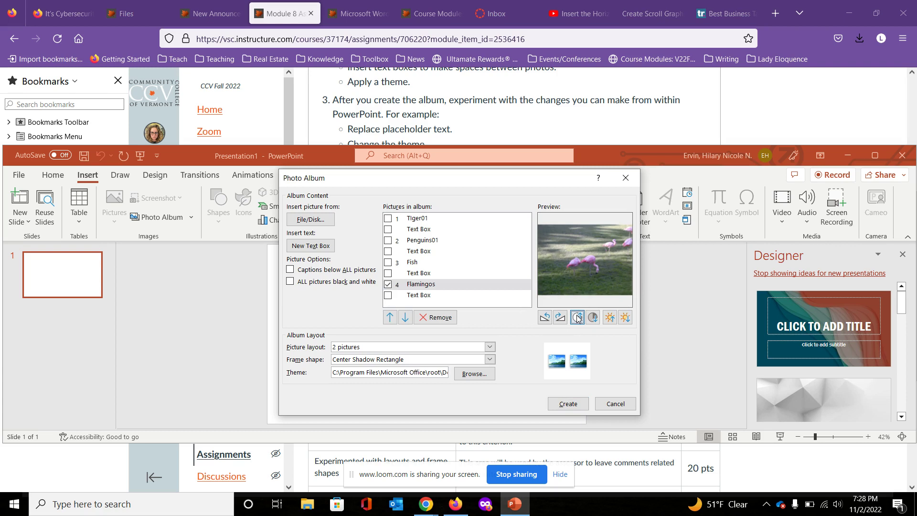
{"action": "left_click", "coordinate": [578, 317]}
{"action": "left_click", "coordinate": [577, 317]}
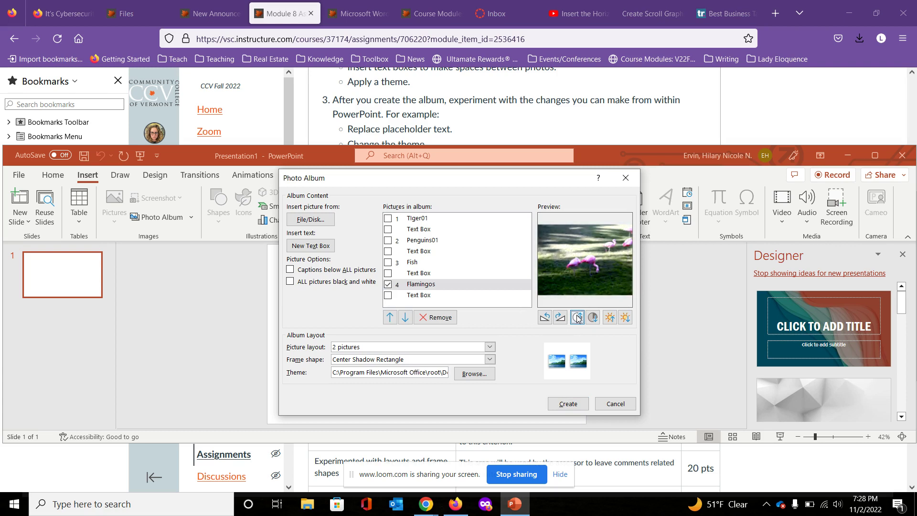
{"action": "left_click", "coordinate": [625, 317]}
{"action": "left_click", "coordinate": [625, 317]}
{"action": "left_click", "coordinate": [626, 317]}
{"action": "left_click", "coordinate": [610, 318]}
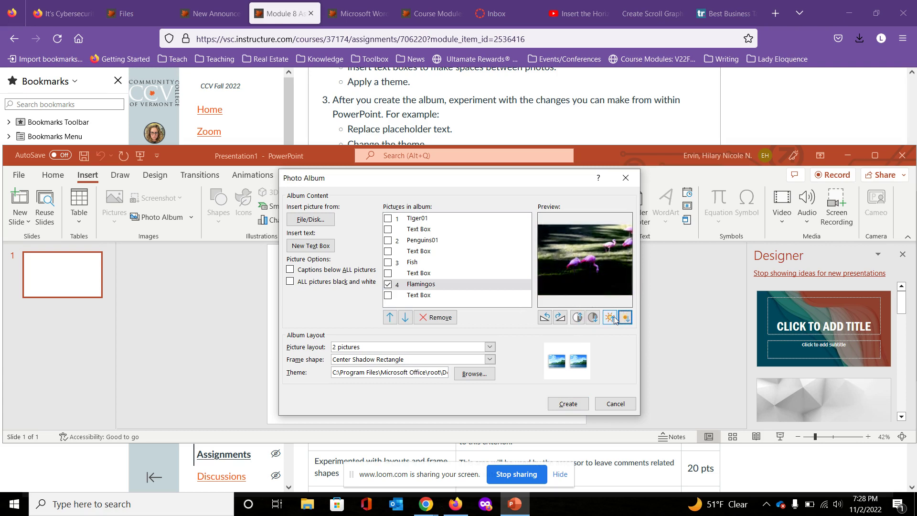
{"action": "left_click", "coordinate": [613, 318]}
{"action": "left_click", "coordinate": [613, 319]}
{"action": "left_click", "coordinate": [614, 318]}
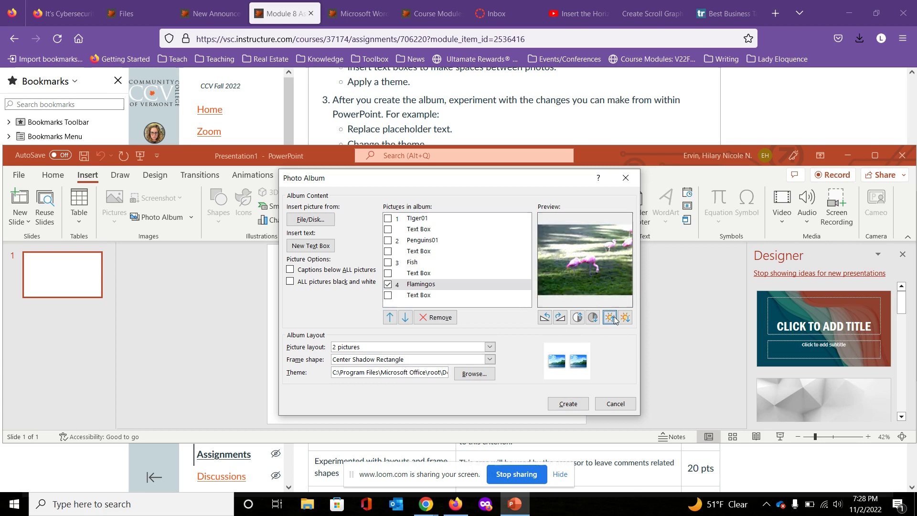
{"action": "left_click", "coordinate": [614, 318]}
{"action": "left_click", "coordinate": [389, 284]}
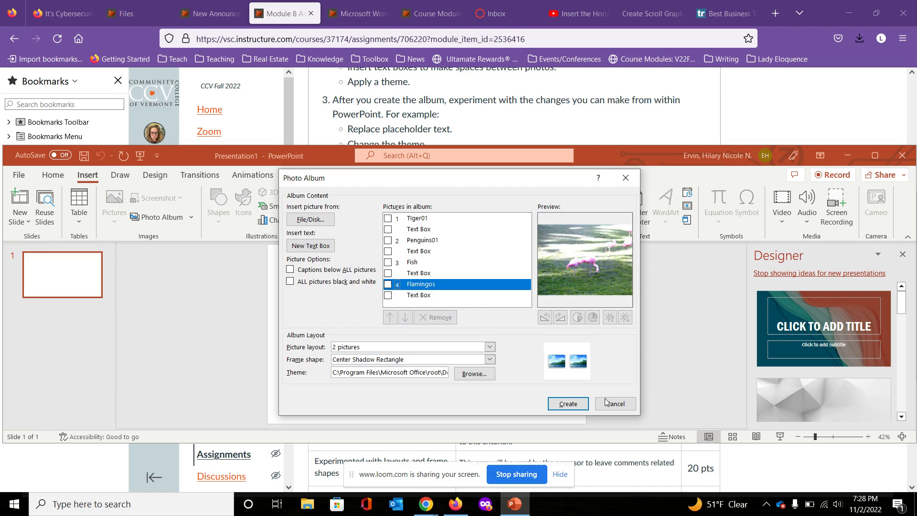
{"action": "left_click", "coordinate": [567, 403]}
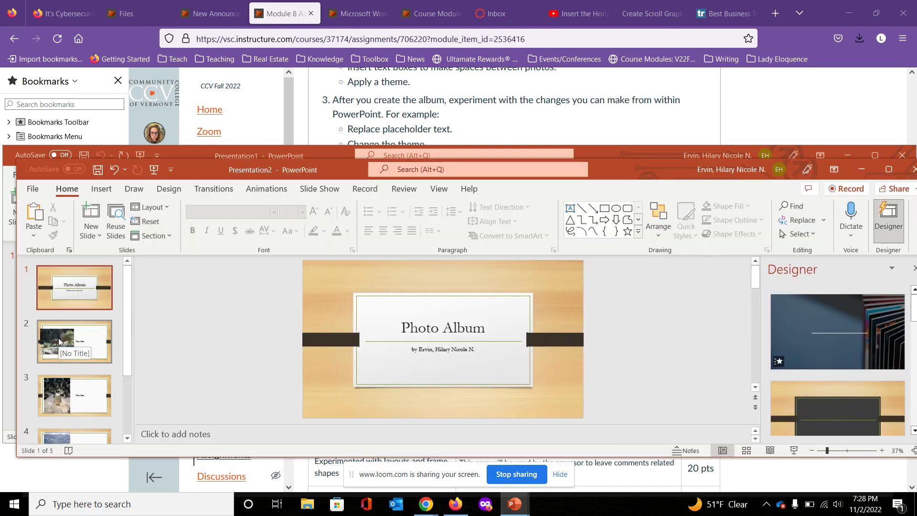
- Replace the flamingo slide's placeholder text with the Flamingos caption
{"action": "scroll", "coordinate": [67, 346], "scroll_direction": "down", "scroll_amount": 3}
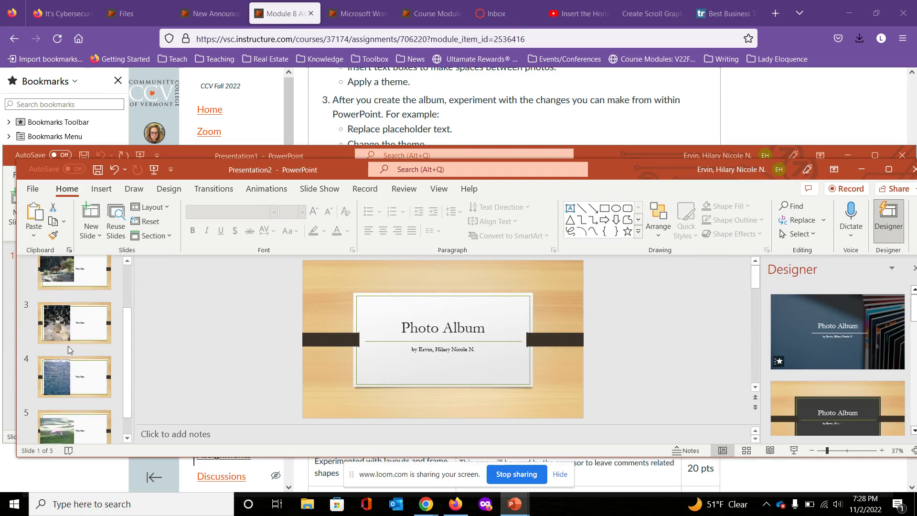
{"action": "left_click", "coordinate": [68, 345]}
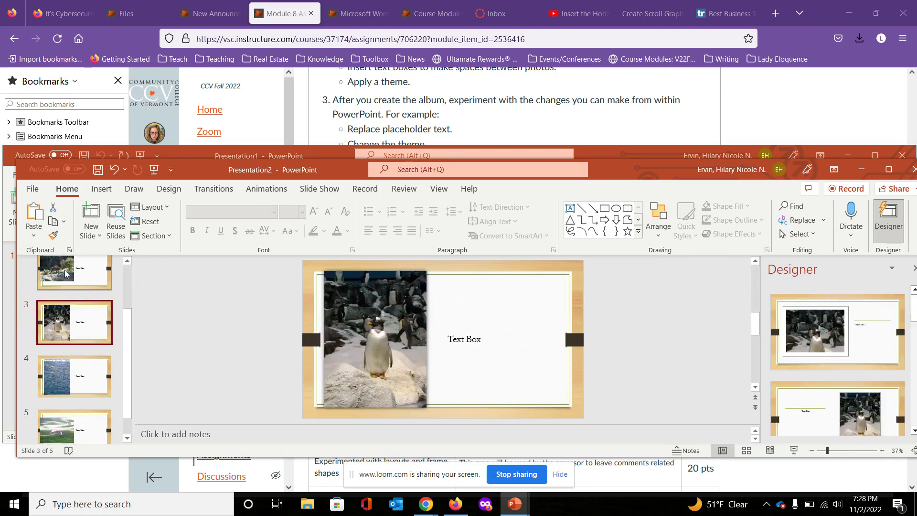
{"action": "left_click", "coordinate": [65, 273]}
{"action": "left_click_drag", "start_coordinate": [65, 274], "coordinate": [86, 378]}
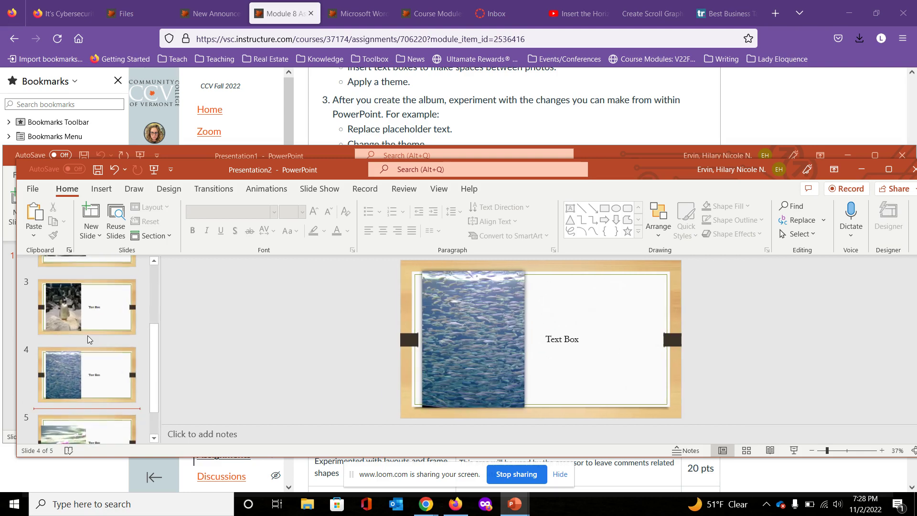
{"action": "left_click", "coordinate": [82, 377]}
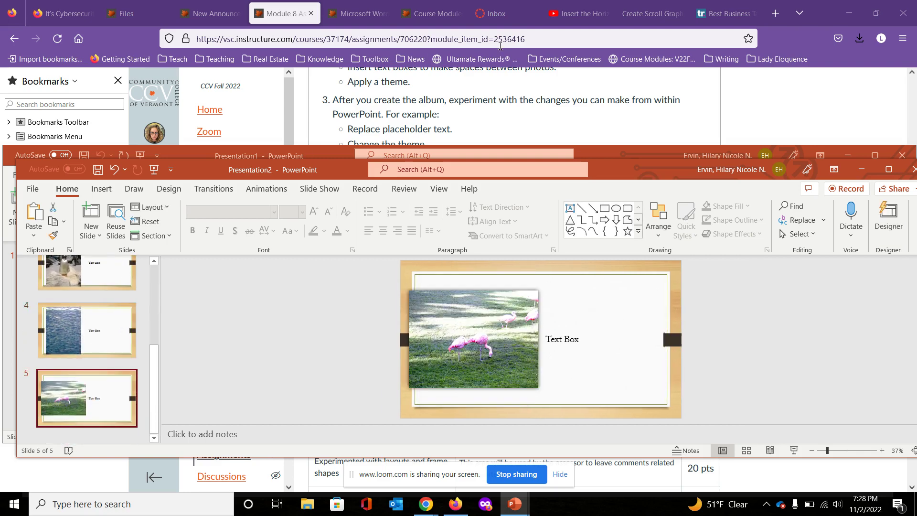
{"action": "scroll", "coordinate": [508, 109], "scroll_direction": "down", "scroll_amount": 2}
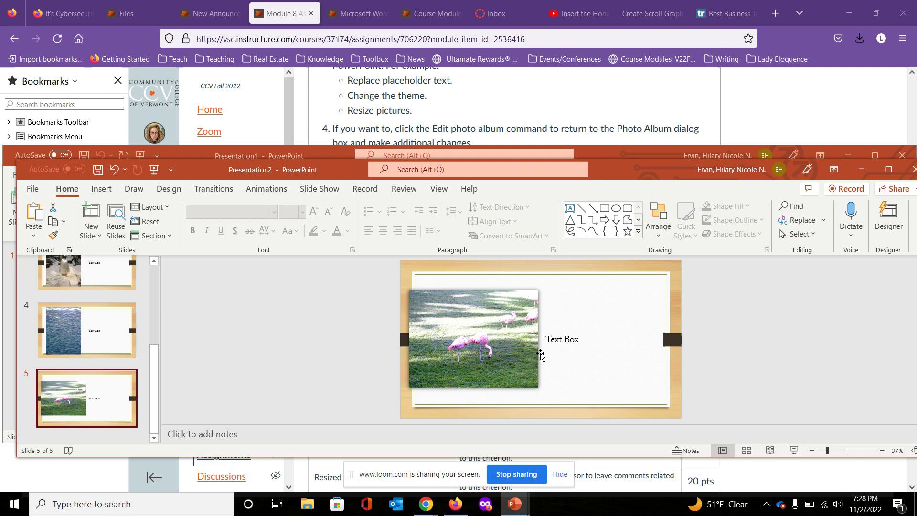
{"action": "left_click", "coordinate": [564, 342]}
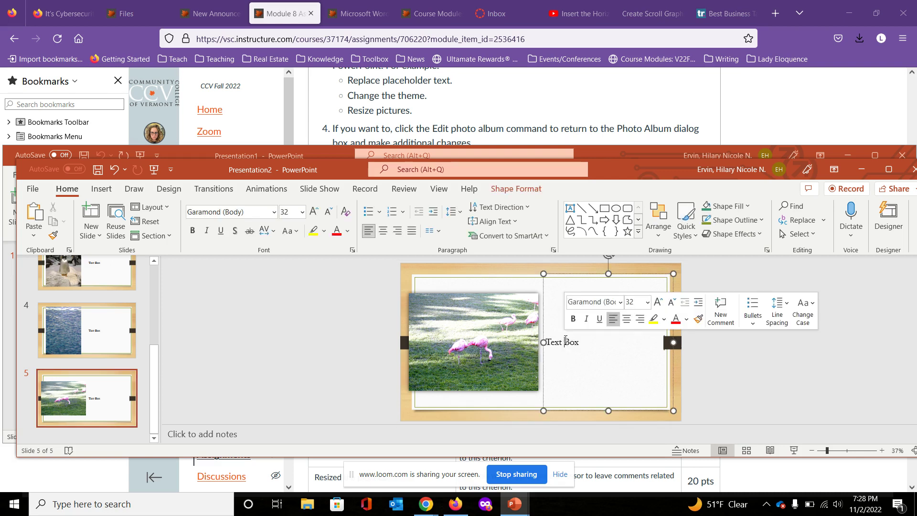
{"action": "key", "text": "BackSpace"}
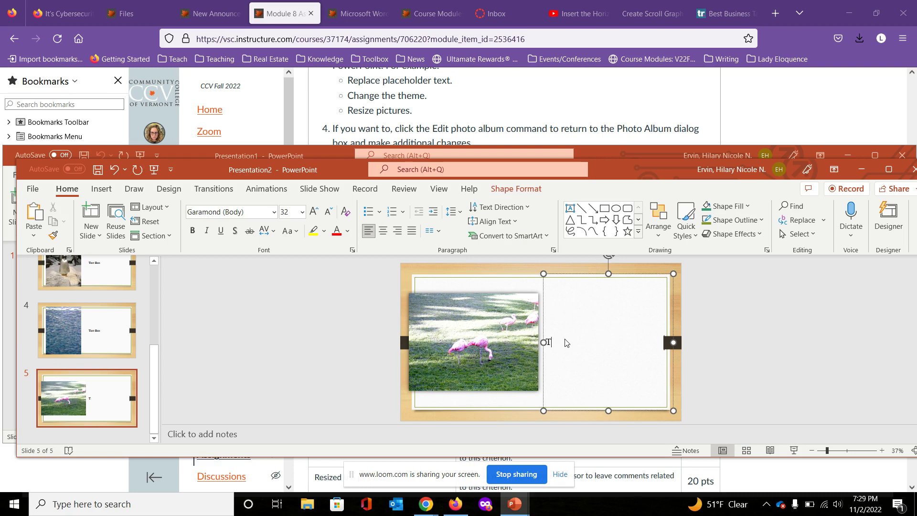
{"action": "type", "text": "Fla"}
{"action": "key", "text": "BackSpace"}
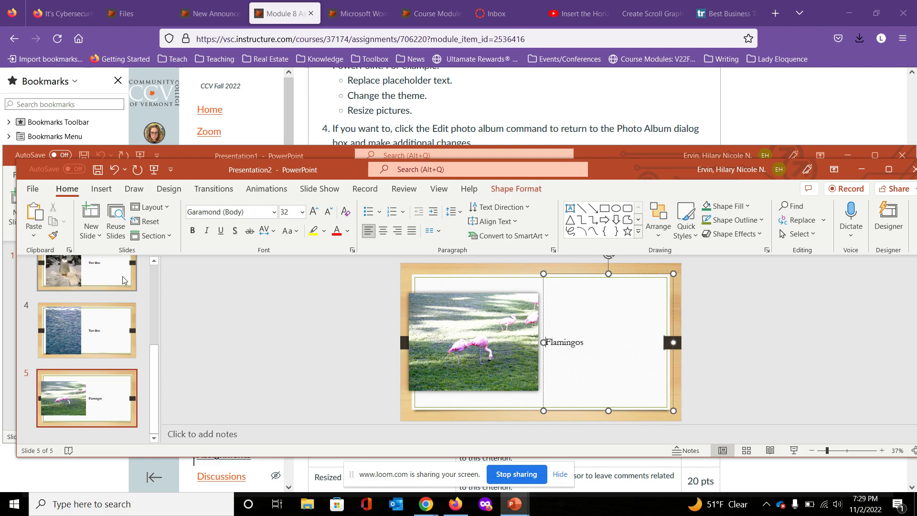
- Caption the fish photo on slide 4 as 'Fish'
{"action": "left_click", "coordinate": [87, 329]}
{"action": "left_click", "coordinate": [576, 342]}
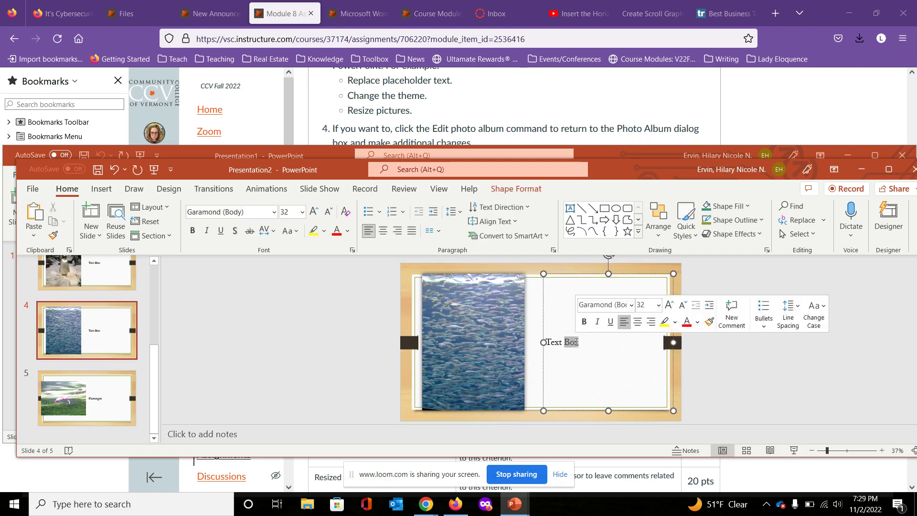
{"action": "type", "text": "Fish"}
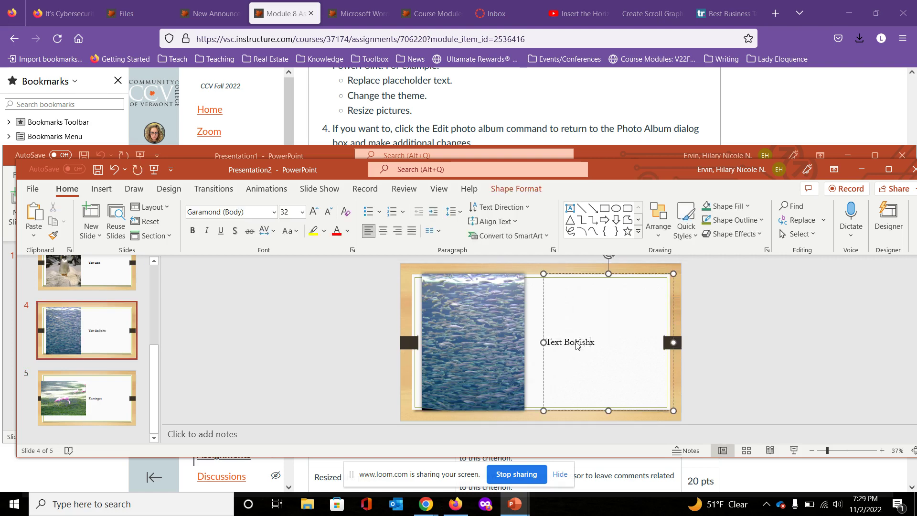
{"action": "key", "text": "ctrl+a"}
{"action": "type", "text": "Fish"}
{"action": "left_click", "coordinate": [64, 267]}
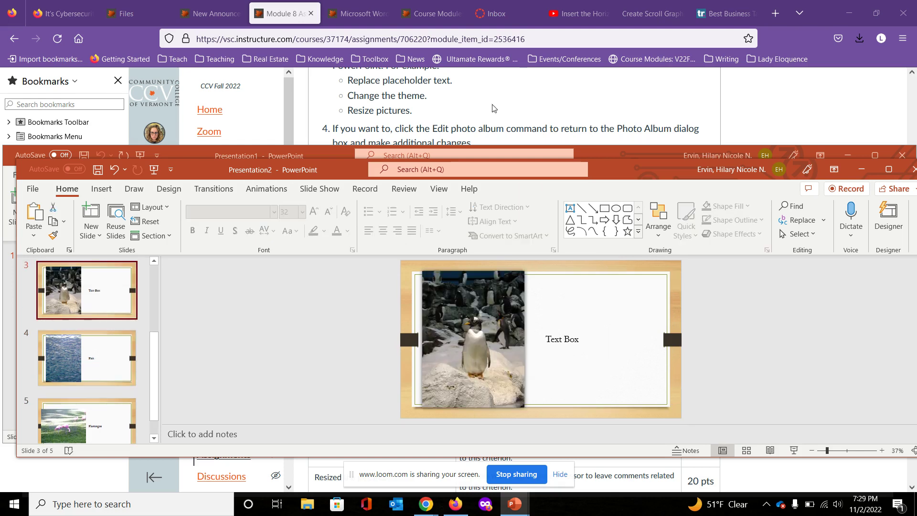
{"action": "scroll", "coordinate": [480, 109], "scroll_direction": "down", "scroll_amount": 1}
{"action": "scroll", "coordinate": [481, 109], "scroll_direction": "up", "scroll_amount": 1}
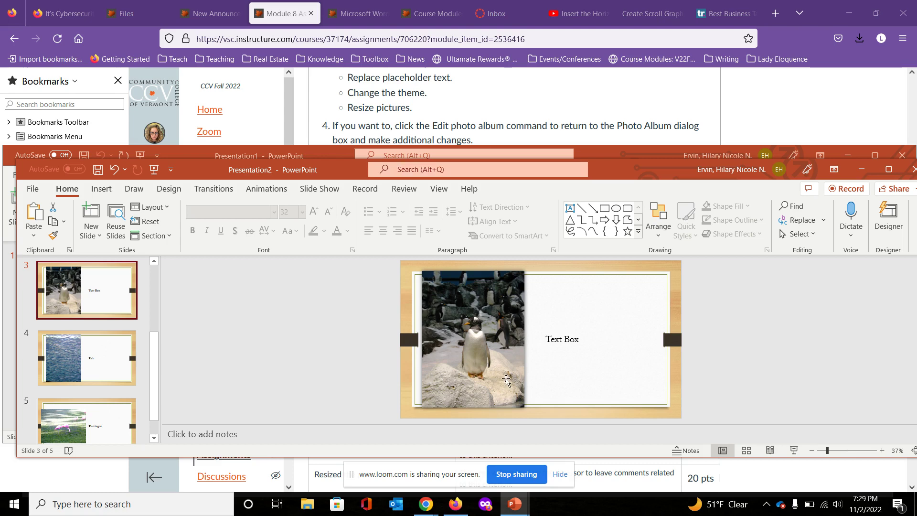
- Shrink the penguin picture's height to 5.4" and nudge it lower and right
{"action": "left_click", "coordinate": [470, 326]}
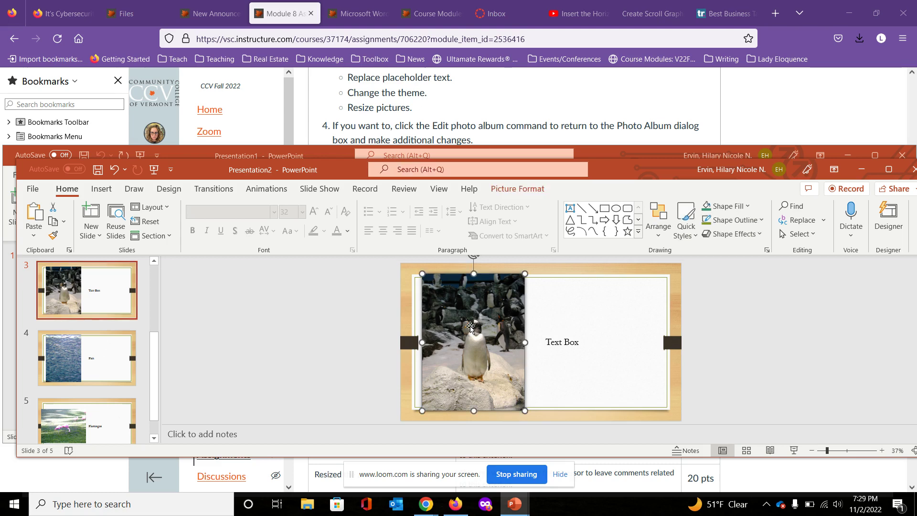
{"action": "left_click", "coordinate": [527, 190]}
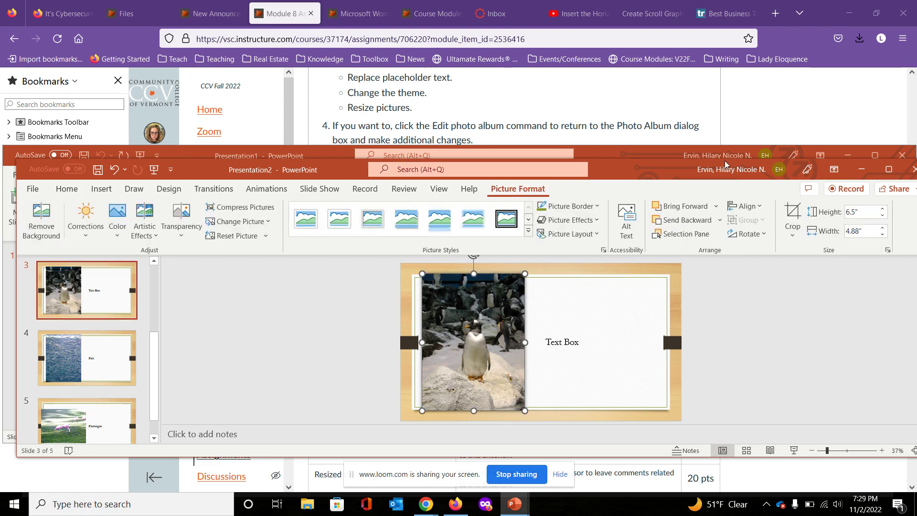
{"action": "left_click", "coordinate": [883, 210]}
{"action": "left_click", "coordinate": [883, 210]}
{"action": "left_click", "coordinate": [882, 210]}
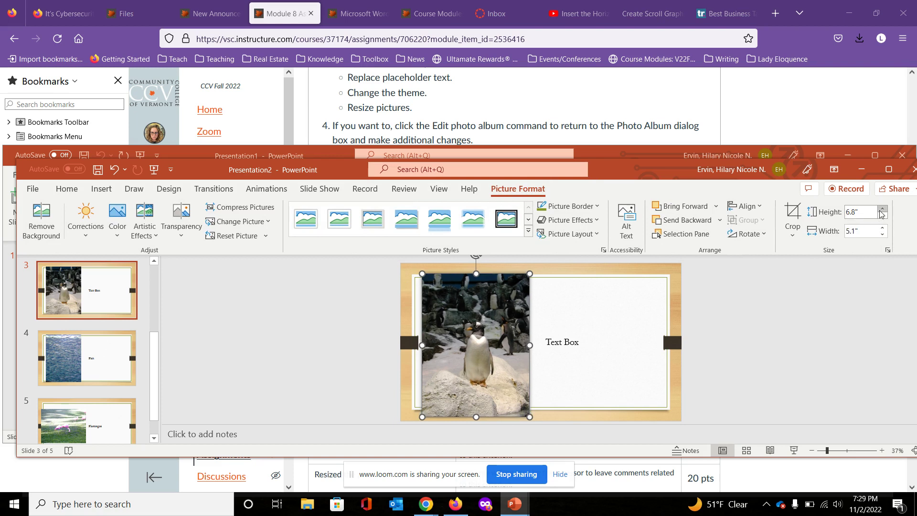
{"action": "left_click", "coordinate": [883, 218]}
{"action": "left_click", "coordinate": [884, 219]}
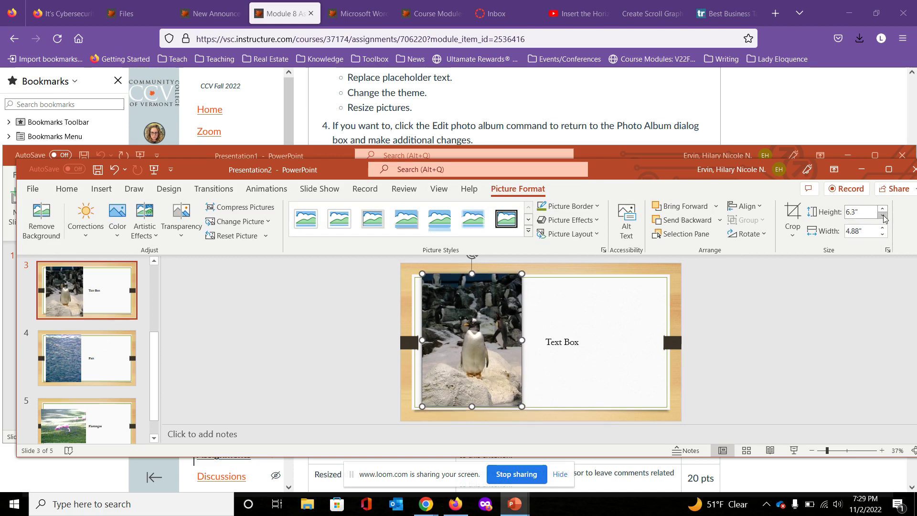
{"action": "left_click", "coordinate": [883, 218]}
{"action": "left_click", "coordinate": [884, 219]}
{"action": "left_click", "coordinate": [883, 219]}
{"action": "left_click", "coordinate": [883, 218]}
{"action": "left_click", "coordinate": [883, 219]}
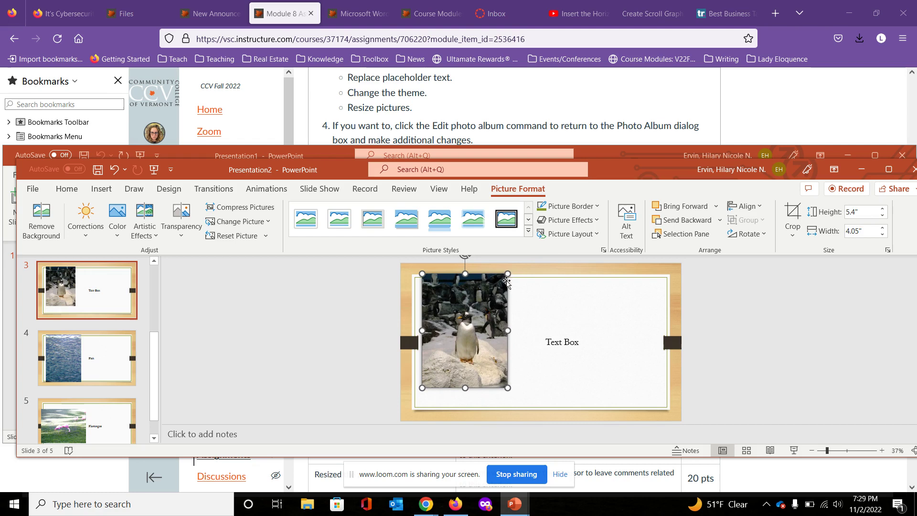
{"action": "mouse_move", "coordinate": [492, 301]}
{"action": "left_mouse_down"}
{"action": "mouse_move", "coordinate": [504, 319]}
{"action": "mouse_move", "coordinate": [503, 308]}
{"action": "left_mouse_up"}
- Caption the penguin photo 'Happy Feet'
{"action": "left_click", "coordinate": [581, 341]}
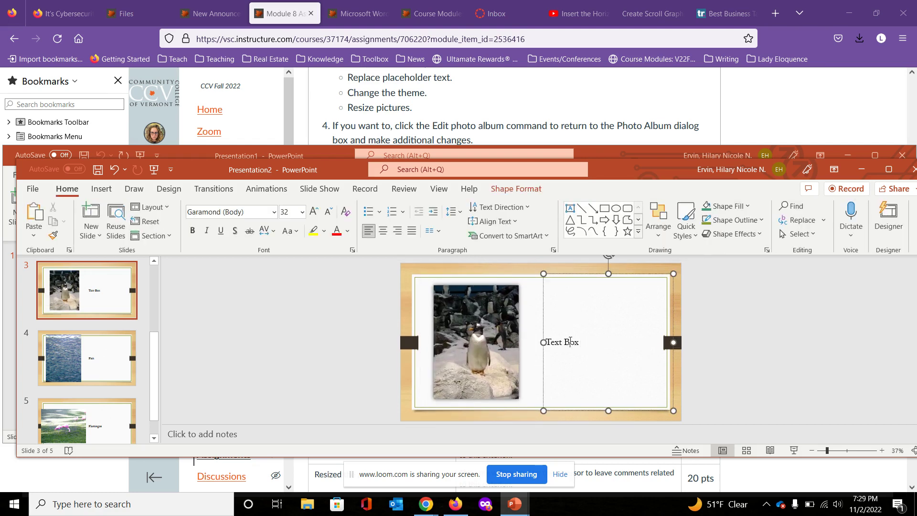
{"action": "scroll", "coordinate": [570, 341], "scroll_direction": "down", "scroll_amount": 2}
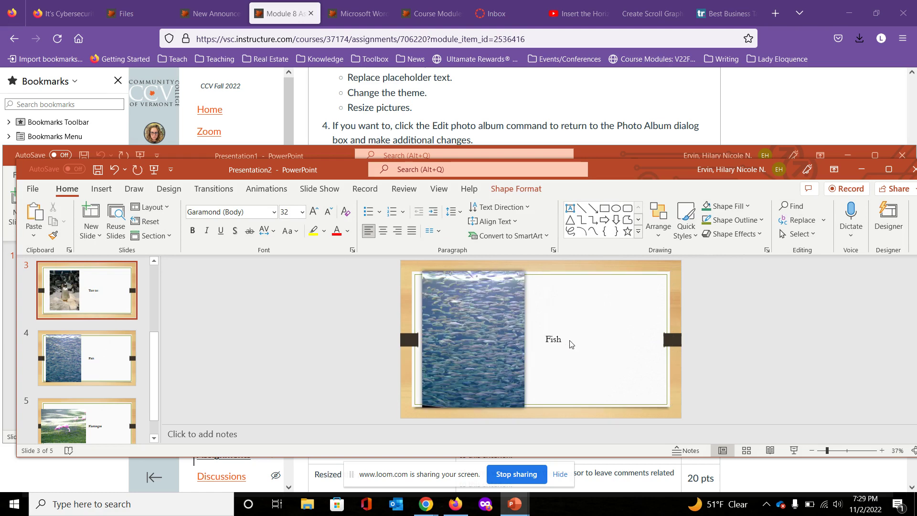
{"action": "scroll", "coordinate": [571, 342], "scroll_direction": "up", "scroll_amount": 2}
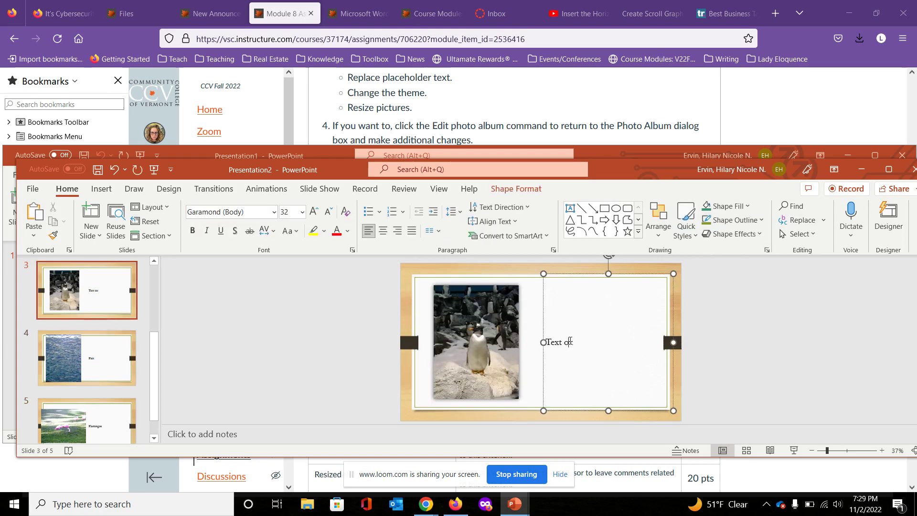
{"action": "key", "text": "BackSpace"}
{"action": "key", "text": "BackSpace"}
{"action": "type", "text": "Happy"}
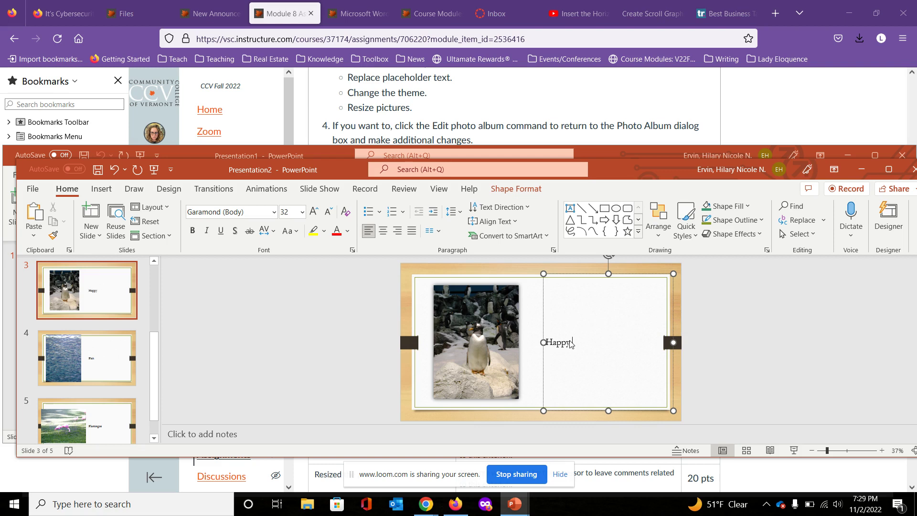
{"action": "type", "text": " Feet"}
- Caption the tiger photo on slide 2 as 'Tiger'
{"action": "left_click", "coordinate": [86, 359]}
{"action": "scroll", "coordinate": [95, 334], "scroll_direction": "up", "scroll_amount": 3}
{"action": "left_click", "coordinate": [113, 288]}
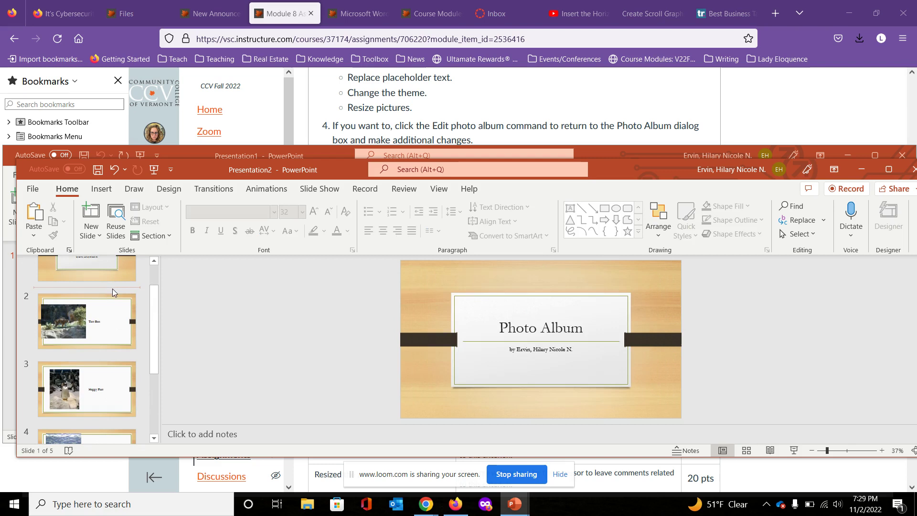
{"action": "left_click", "coordinate": [112, 298]}
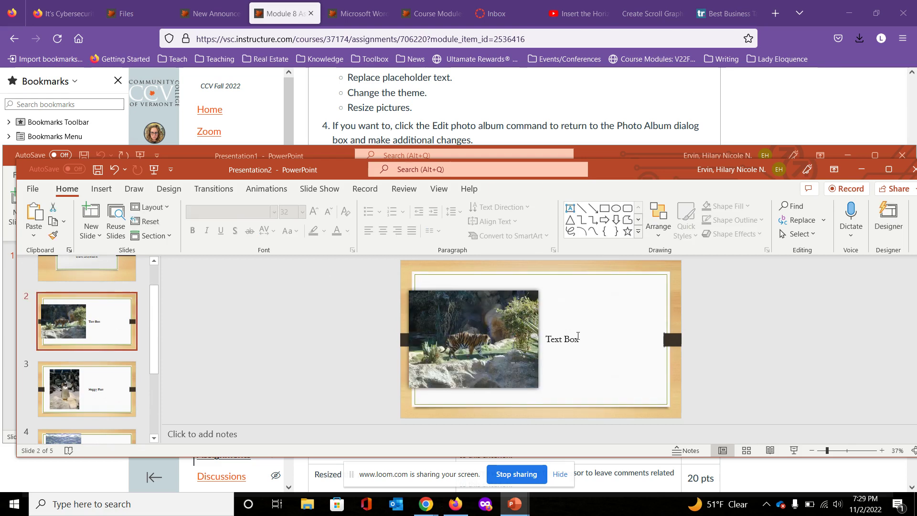
{"action": "left_click", "coordinate": [578, 336]}
{"action": "left_click", "coordinate": [578, 341]}
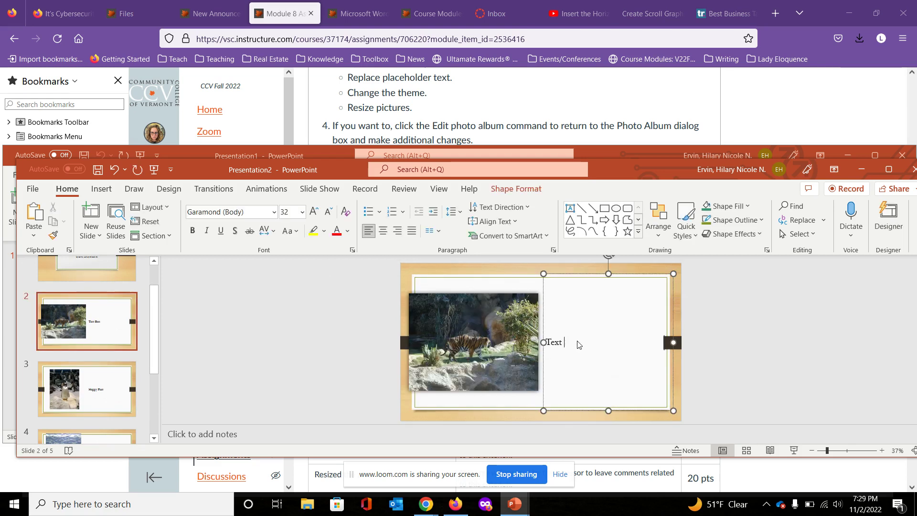
{"action": "type", "text": "Tiger"}
{"action": "left_click", "coordinate": [745, 323]}
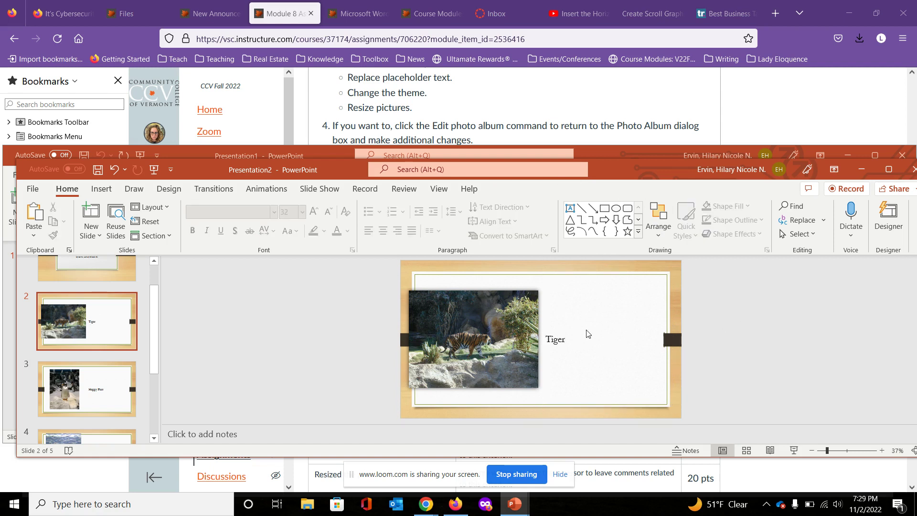
- Change the existing album's theme to Facet through Edit Photo Album and update it
{"action": "left_click", "coordinate": [101, 189]}
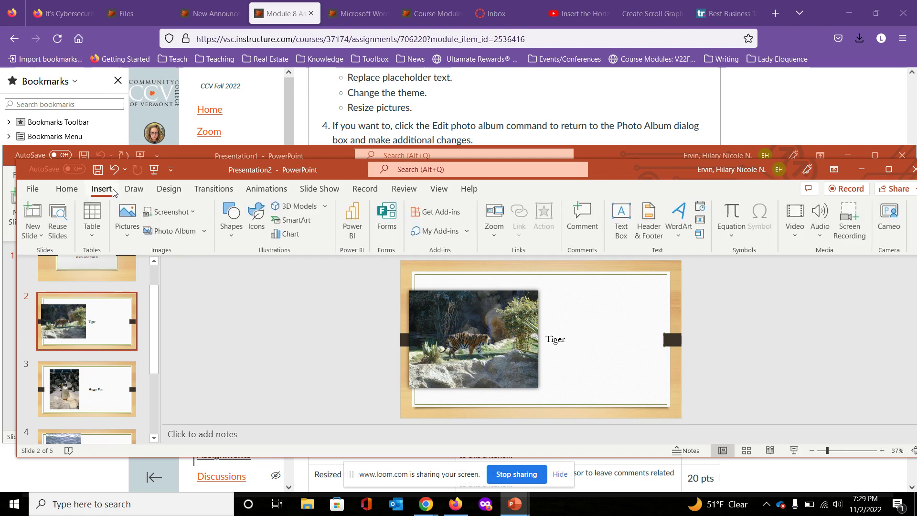
{"action": "left_click", "coordinate": [205, 231]}
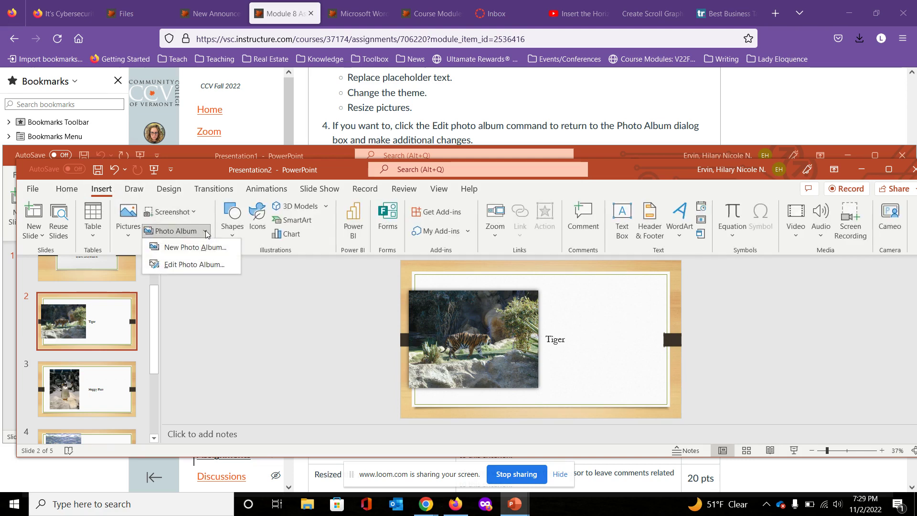
{"action": "left_click", "coordinate": [185, 267]}
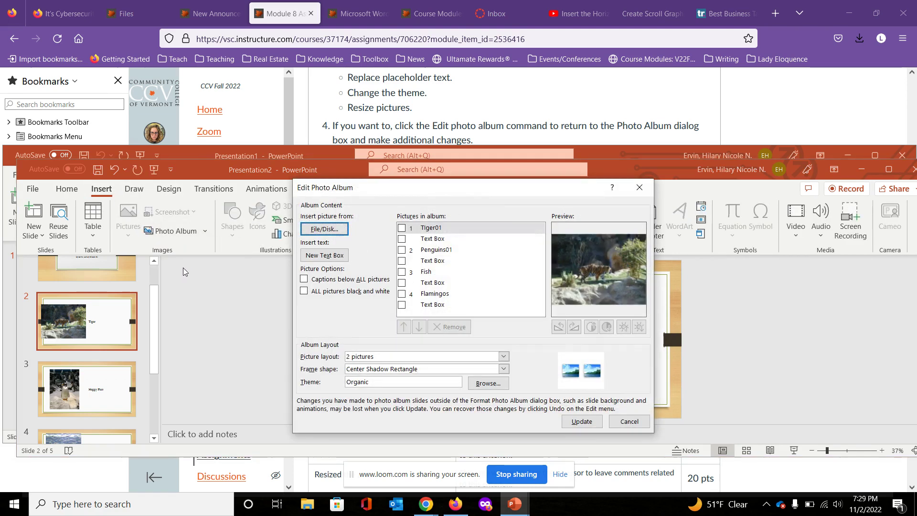
{"action": "left_click", "coordinate": [487, 384]}
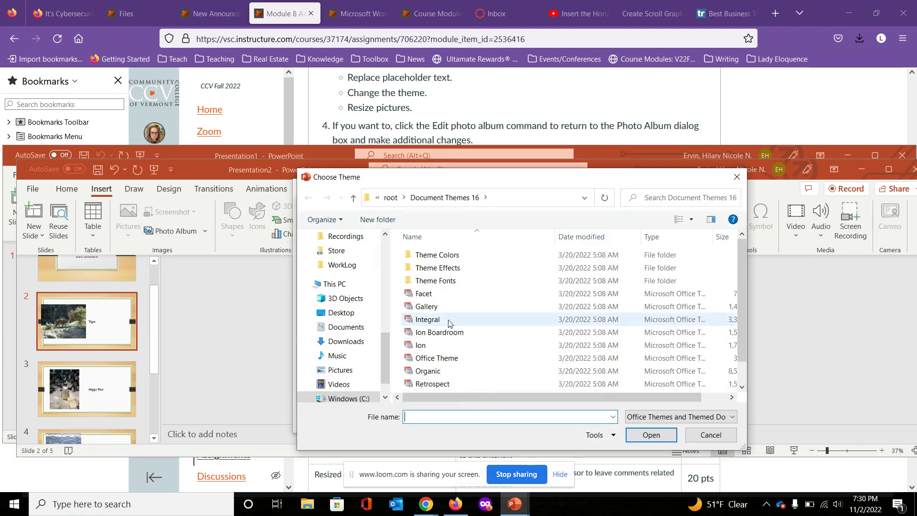
{"action": "left_click", "coordinate": [425, 294]}
{"action": "left_click", "coordinate": [647, 435]}
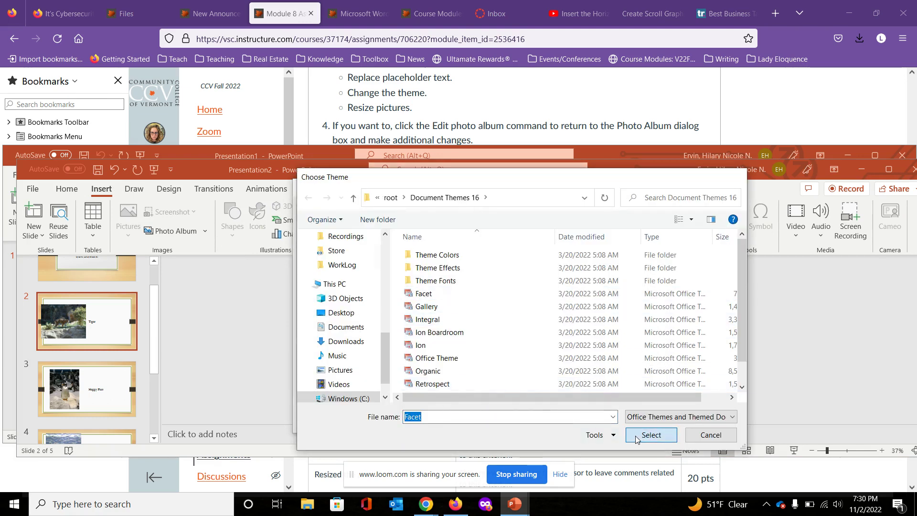
{"action": "left_click", "coordinate": [590, 422]}
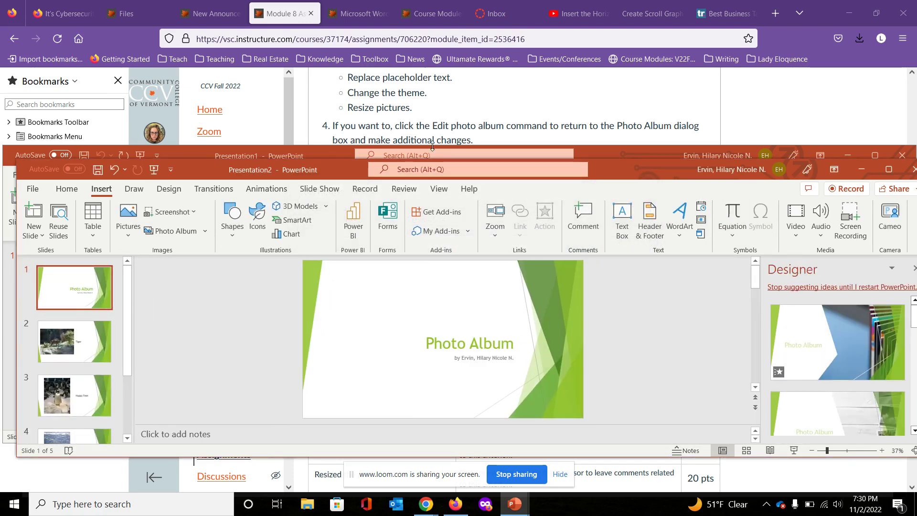
- Switch the album to a 4 pictures layout and view the Fish and Flamingos slide 3
{"action": "left_click", "coordinate": [207, 234]}
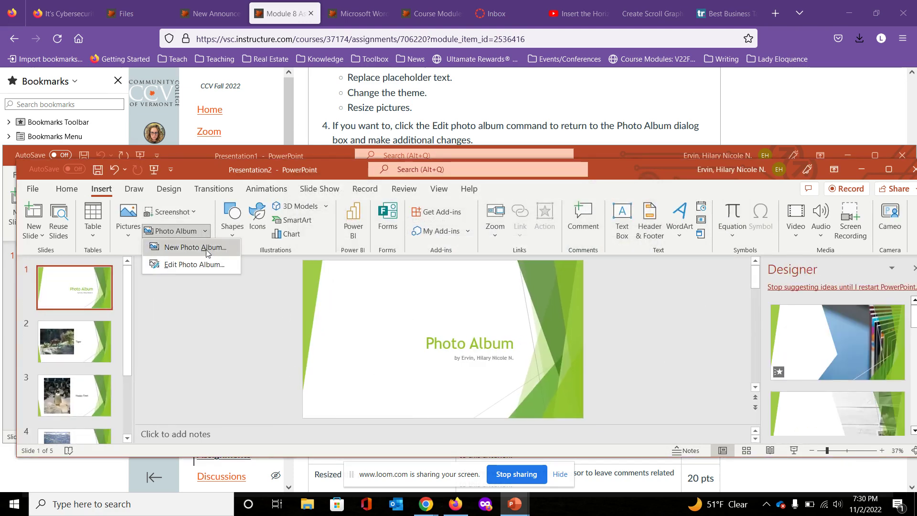
{"action": "left_click", "coordinate": [198, 261]}
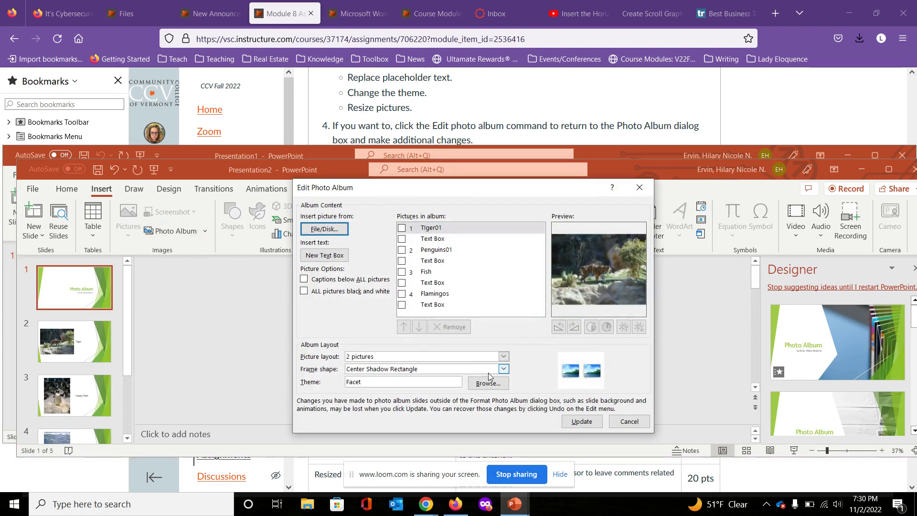
{"action": "left_click", "coordinate": [504, 356]}
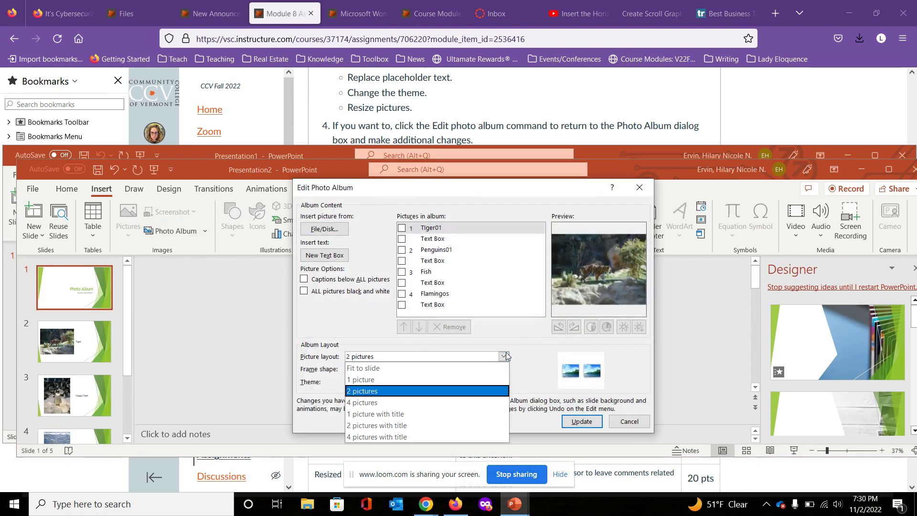
{"action": "left_click", "coordinate": [417, 402]}
{"action": "left_click", "coordinate": [582, 421]}
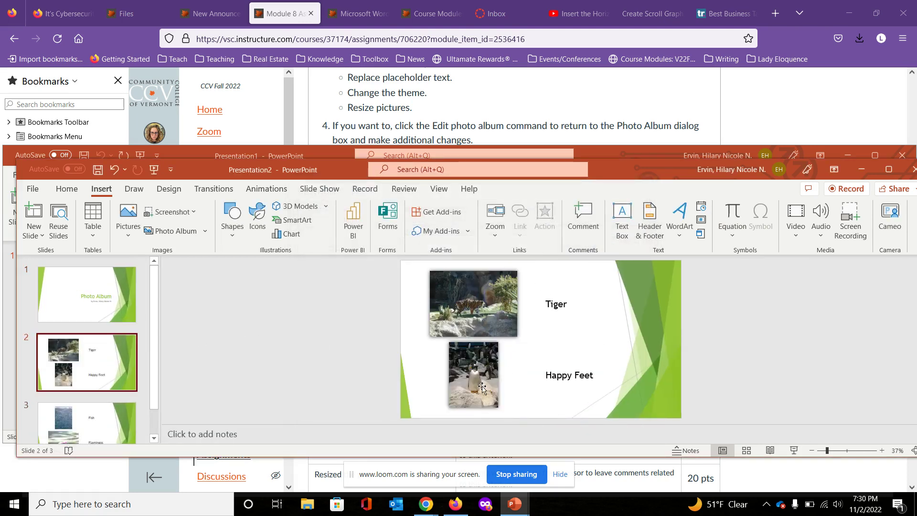
{"action": "scroll", "coordinate": [86, 372], "scroll_direction": "down", "scroll_amount": 1}
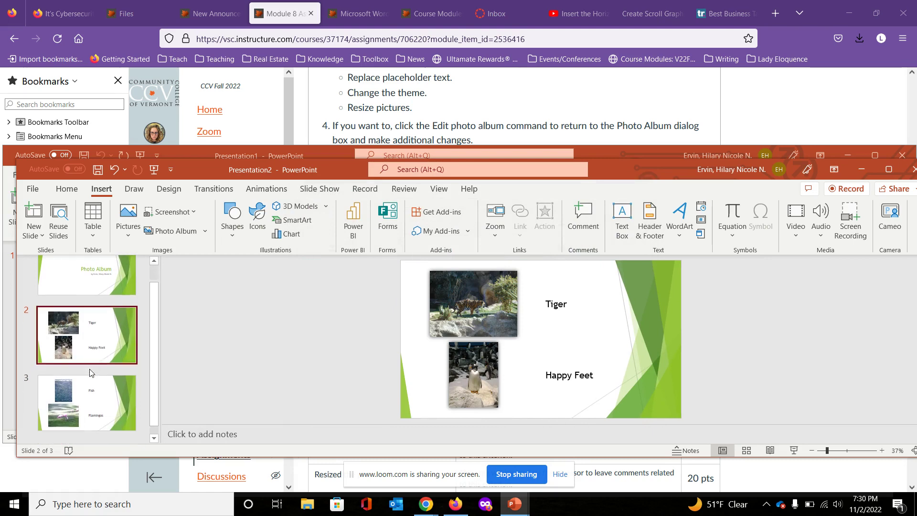
{"action": "left_click", "coordinate": [82, 392]}
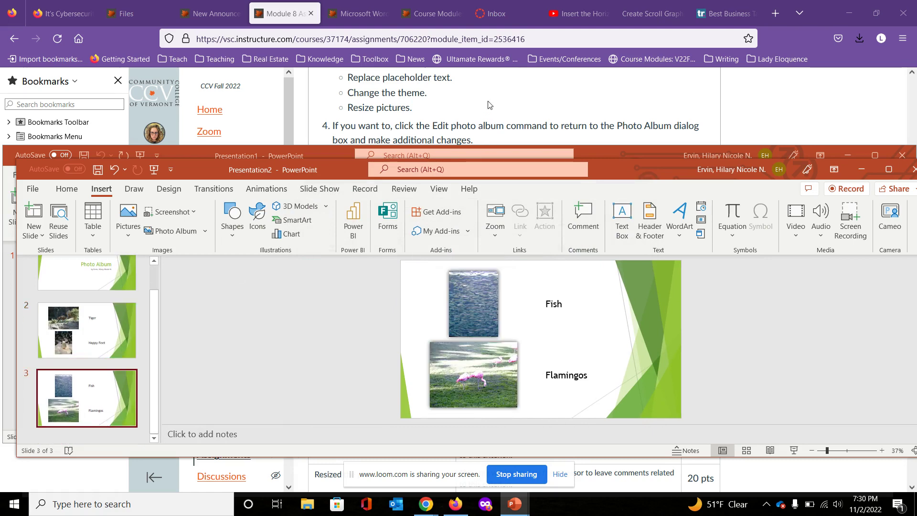
{"action": "scroll", "coordinate": [488, 105], "scroll_direction": "down", "scroll_amount": 2}
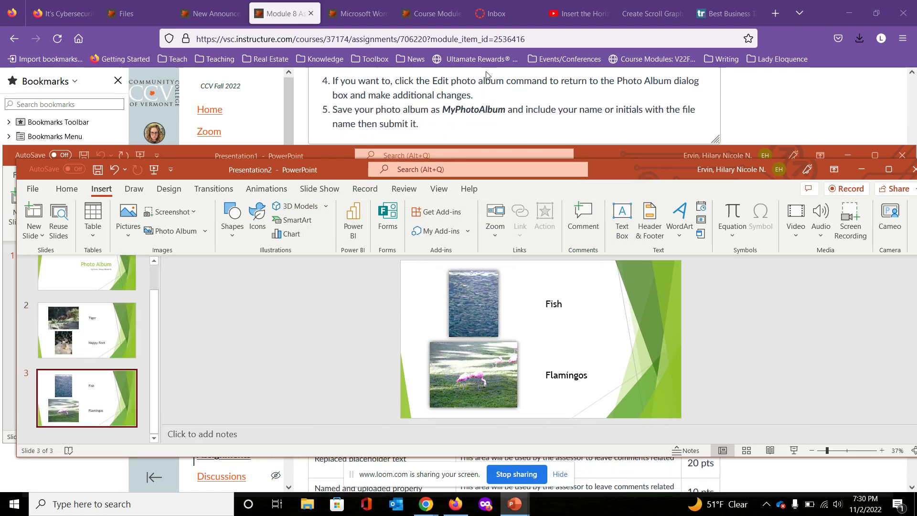